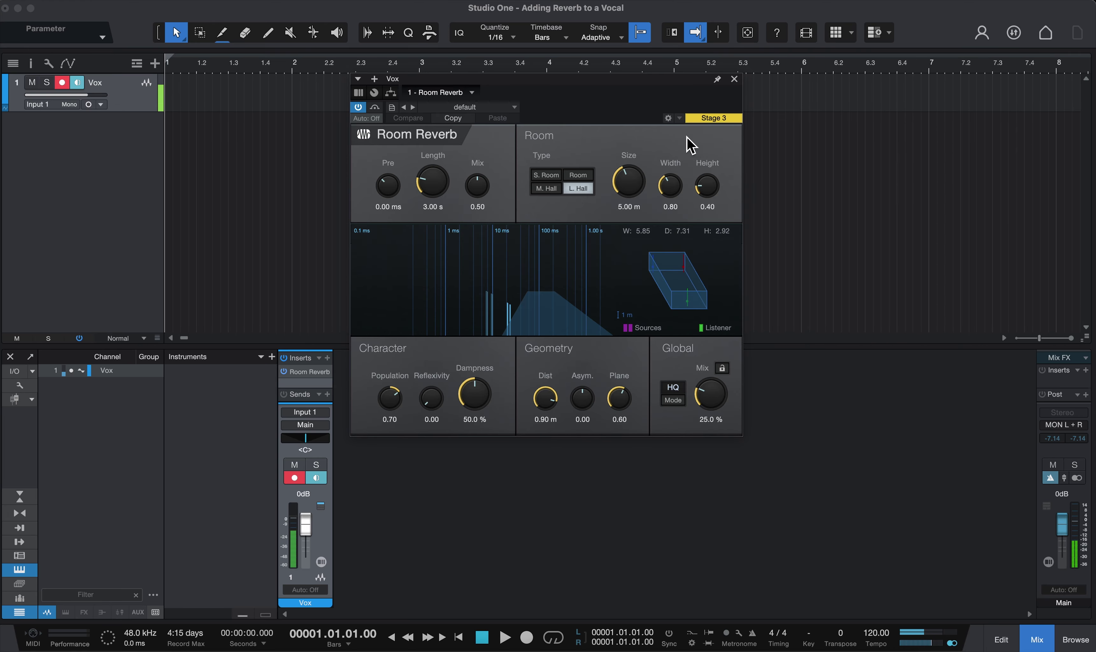
# Close the Room Reverb window and remove the Room Reverb insert from the Vox channel.
pyautogui.click(734, 79)
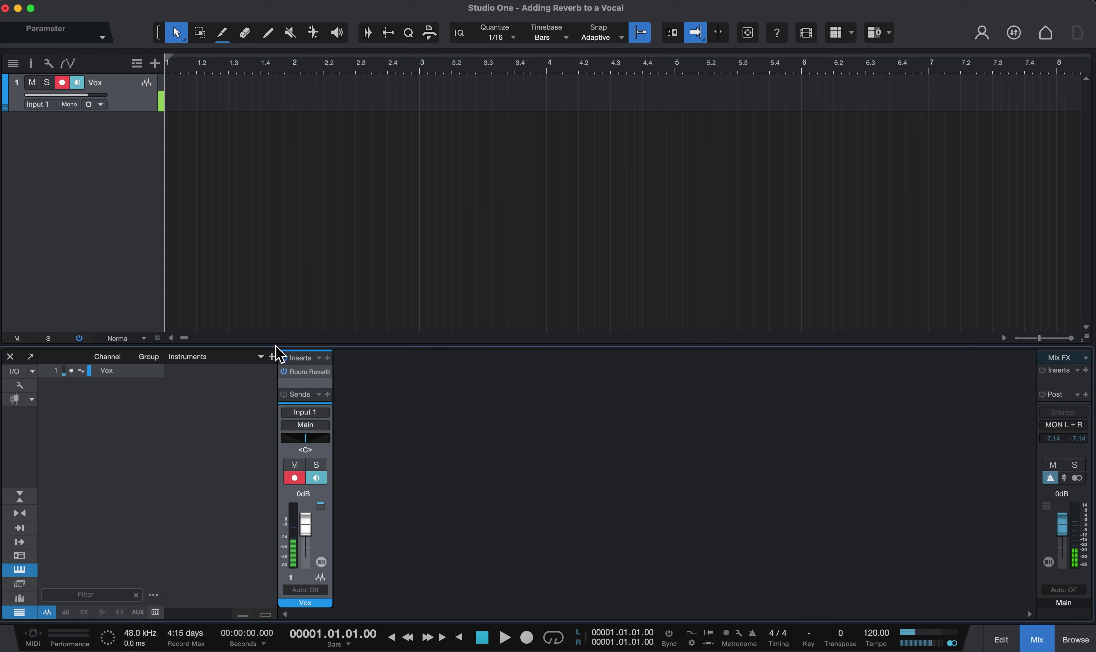
pyautogui.click(283, 371)
pyautogui.click(359, 357)
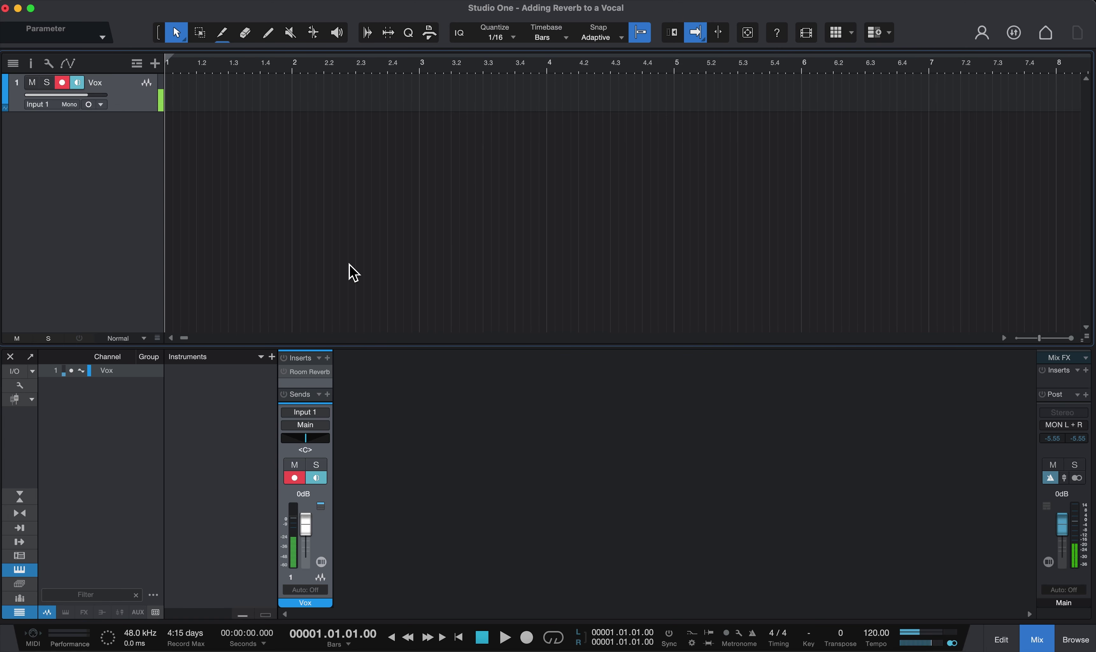
pyautogui.moveTo(350, 347); pyautogui.dragTo(338, 180)
pyautogui.rightClick(329, 198)
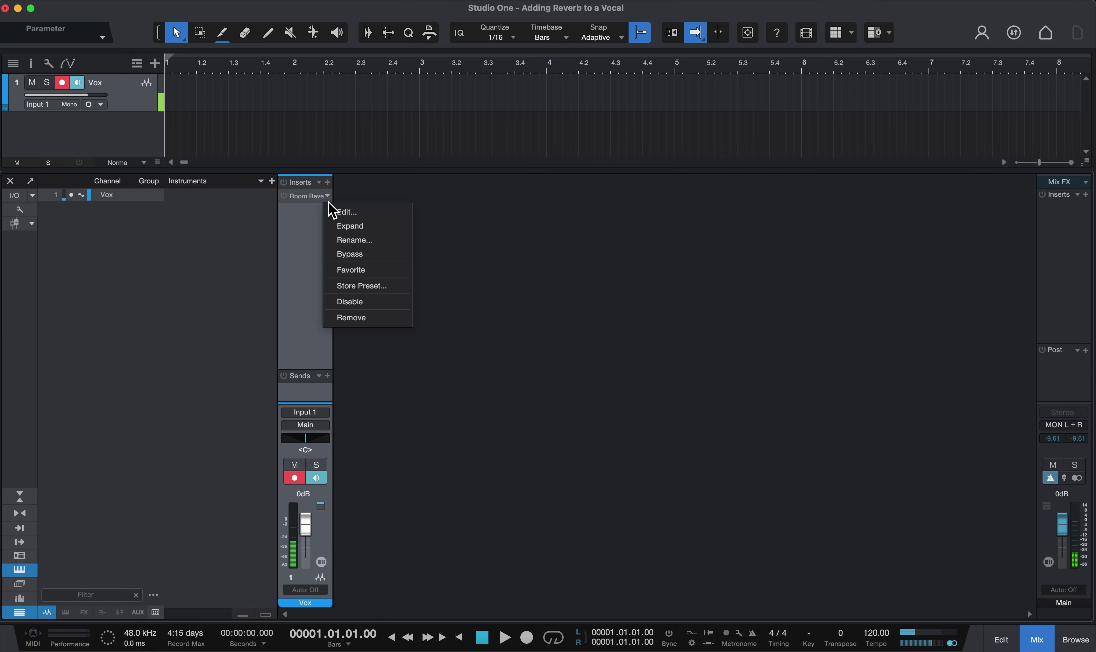
pyautogui.click(368, 318)
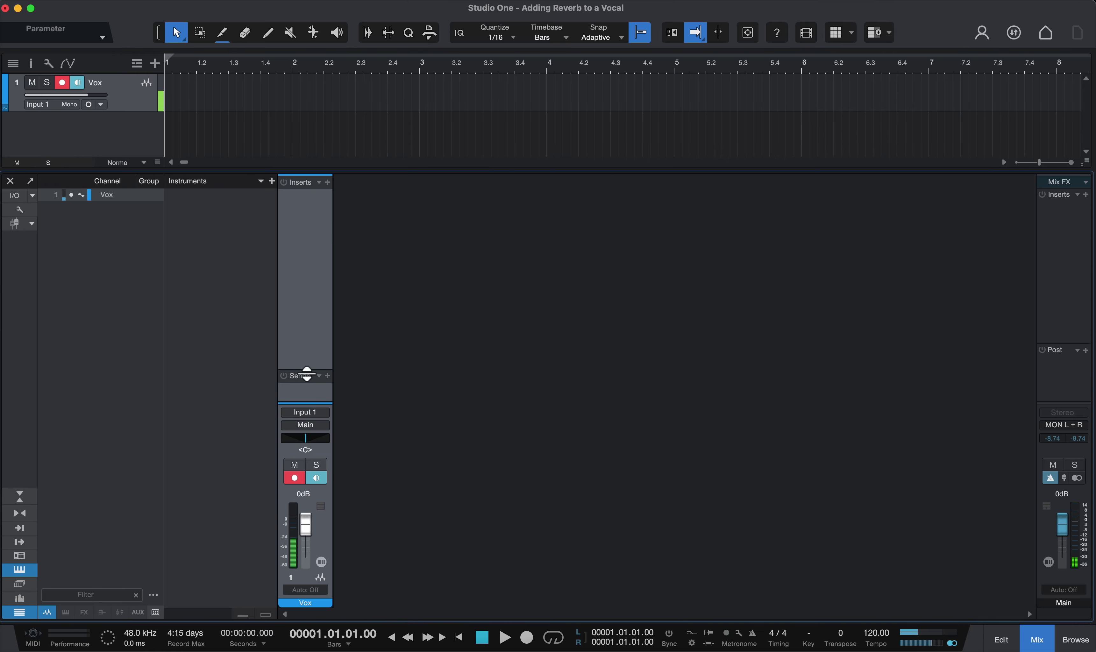
# Enlarge the sends area and add a send from the Vox channel to a new FX channel.
pyautogui.moveTo(303, 376); pyautogui.dragTo(305, 284)
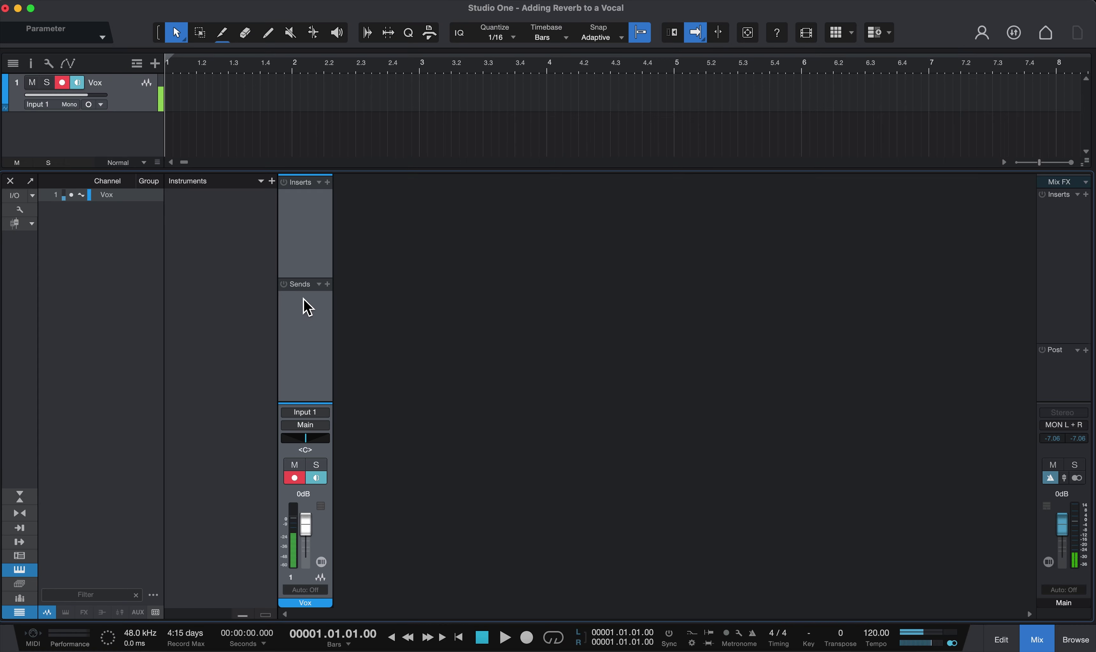
pyautogui.click(327, 284)
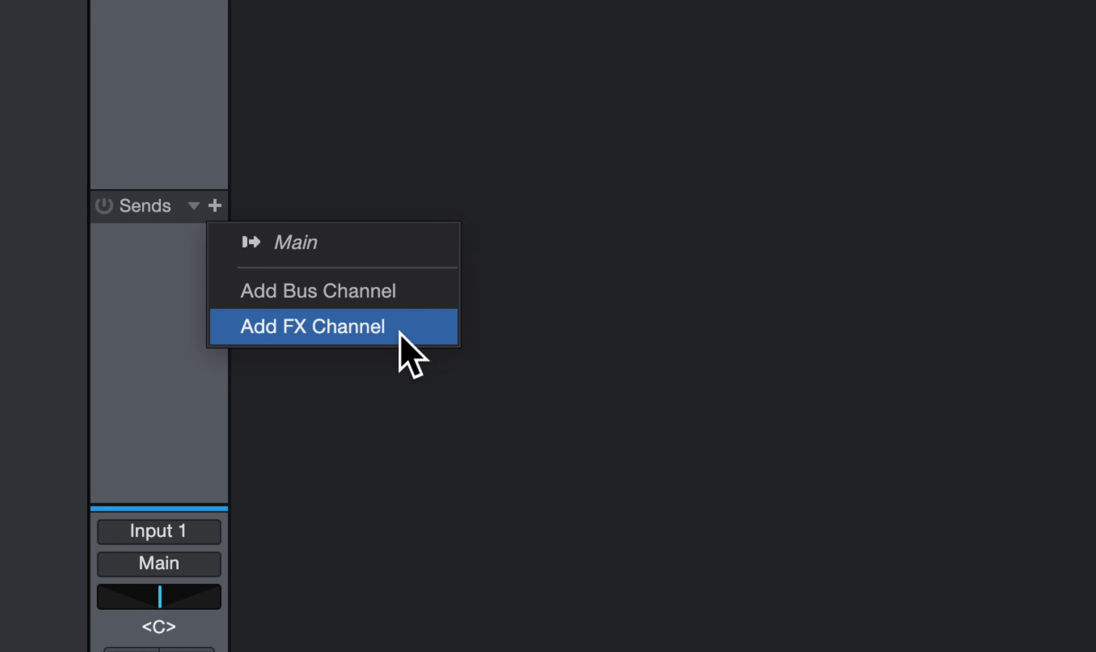
pyautogui.click(399, 331)
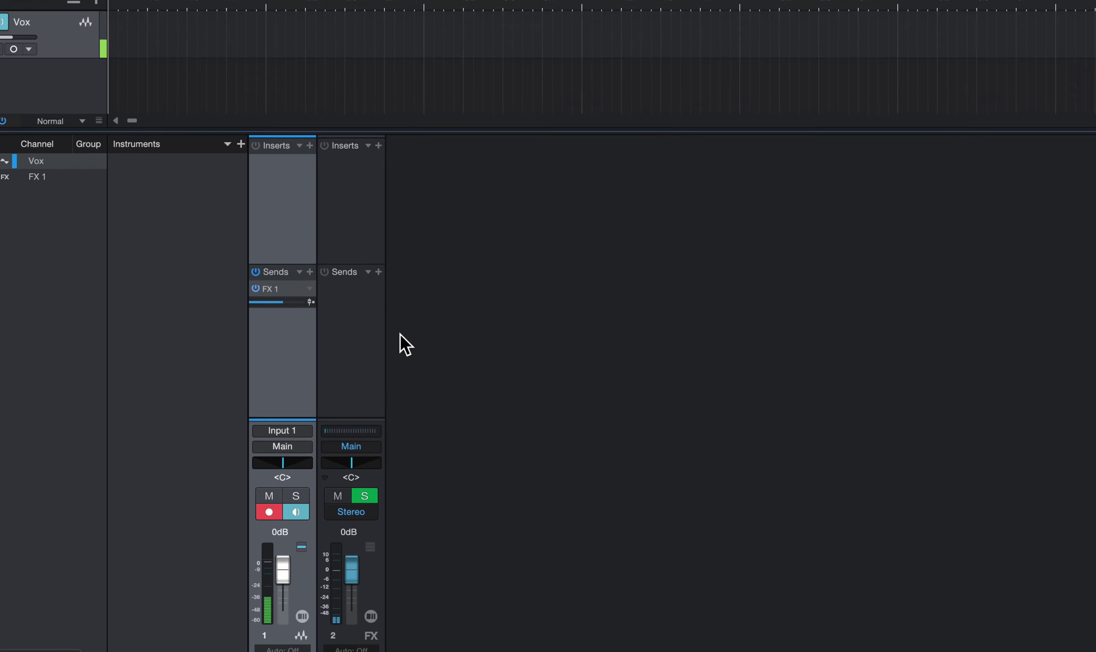
# Insert Room Reverb on the FX 1 channel and pull that channel's fader all the way down.
pyautogui.click(372, 245)
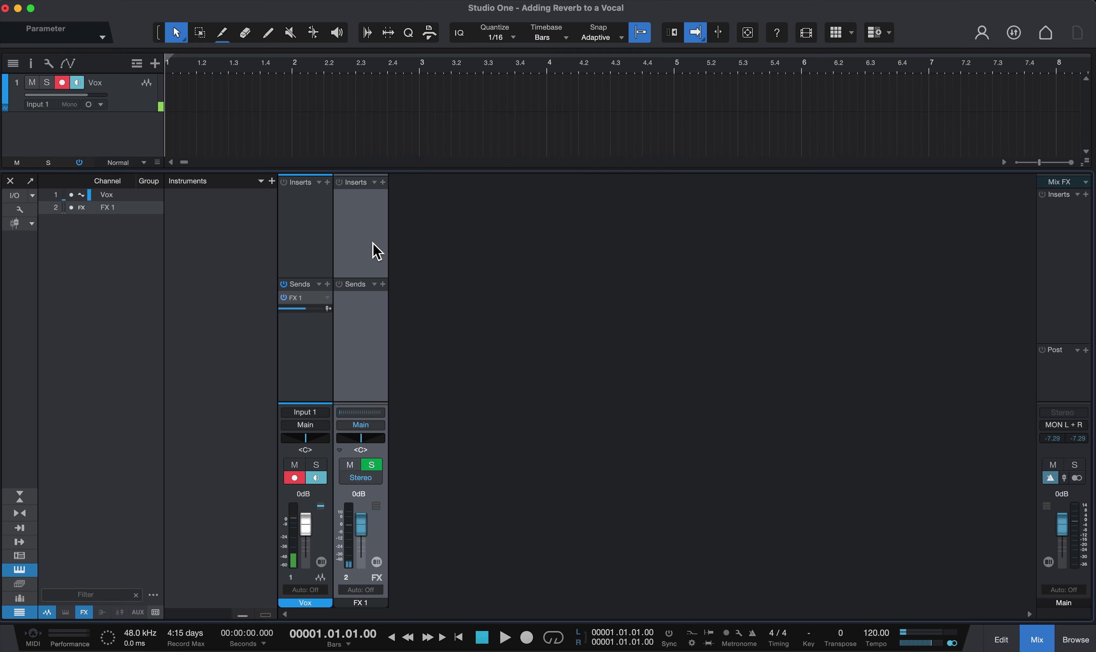
pyautogui.click(383, 183)
pyautogui.write('room re')
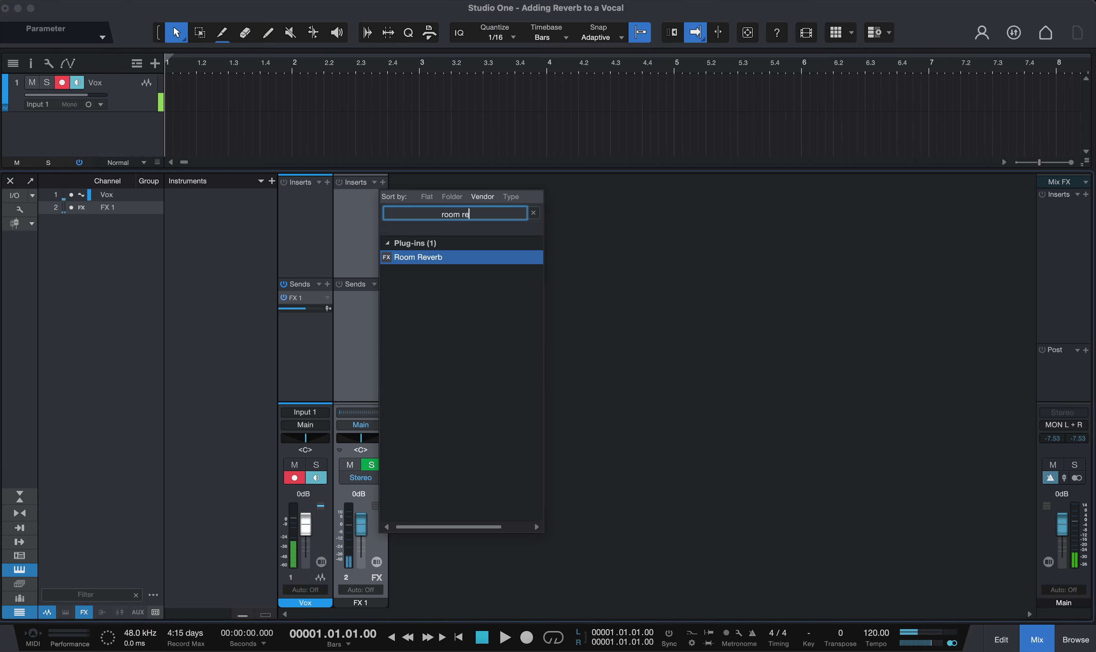
pyautogui.doubleClick(412, 257)
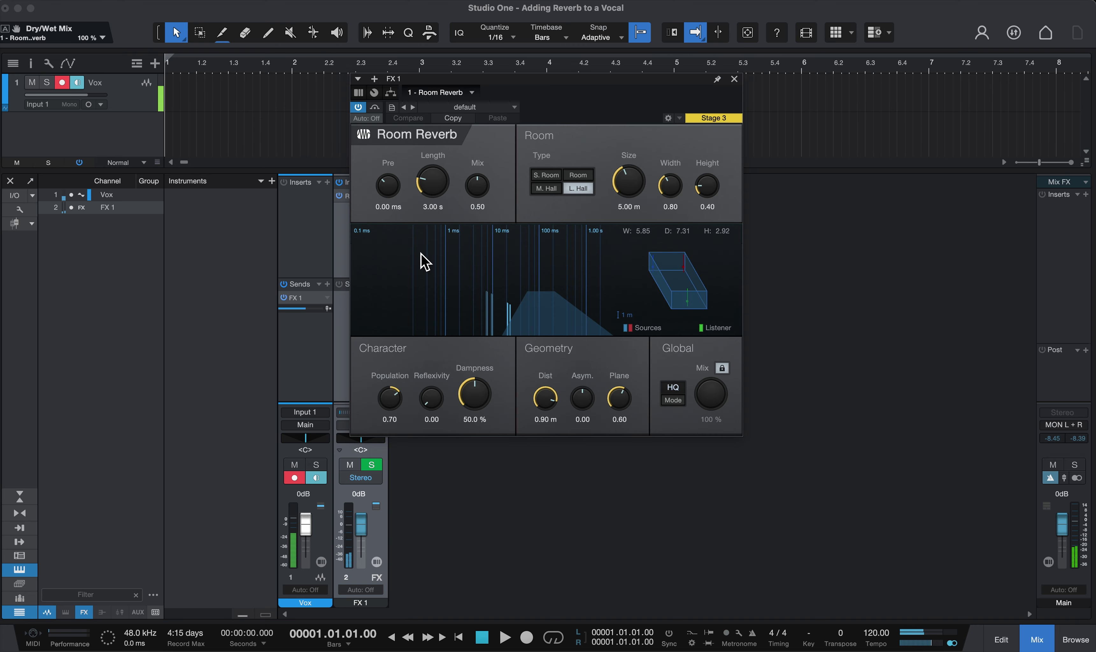
pyautogui.click(734, 79)
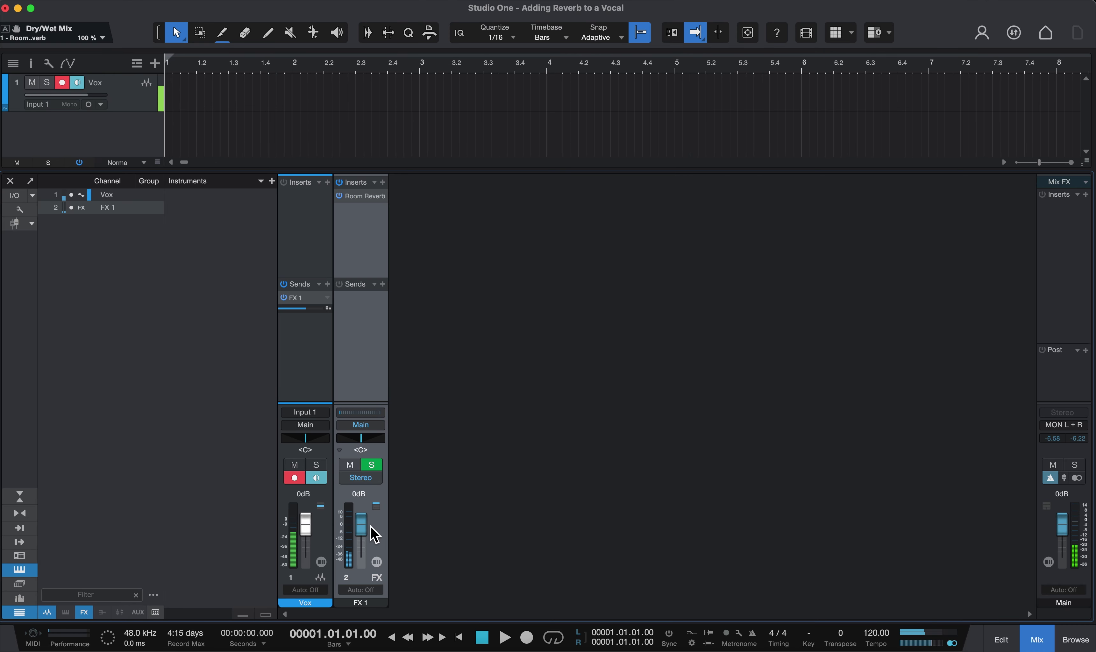
pyautogui.moveTo(372, 531); pyautogui.dragTo(372, 604)
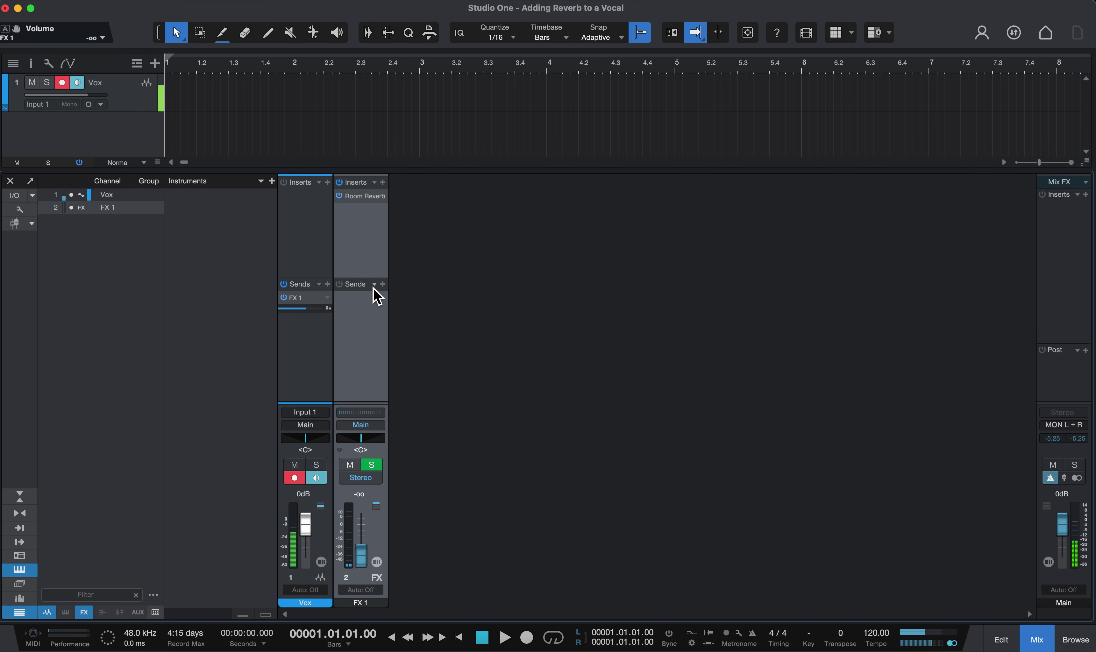
# Load the Concert Hall preset in the FX 1 channel's Room Reverb and close the plug-in window.
pyautogui.click(361, 197)
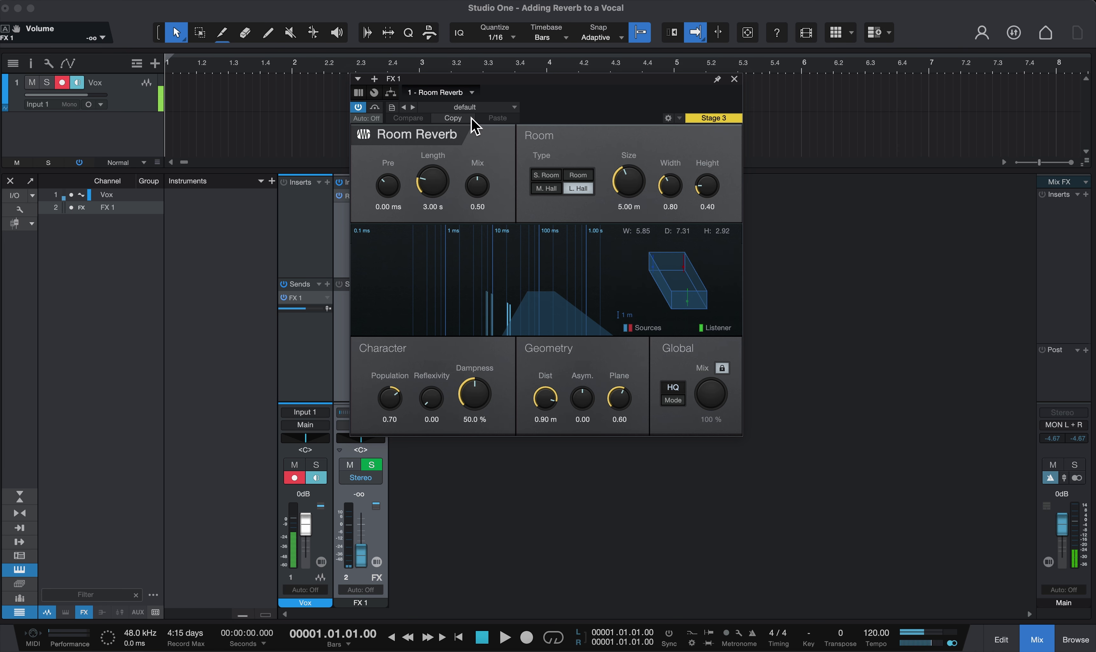
pyautogui.click(478, 108)
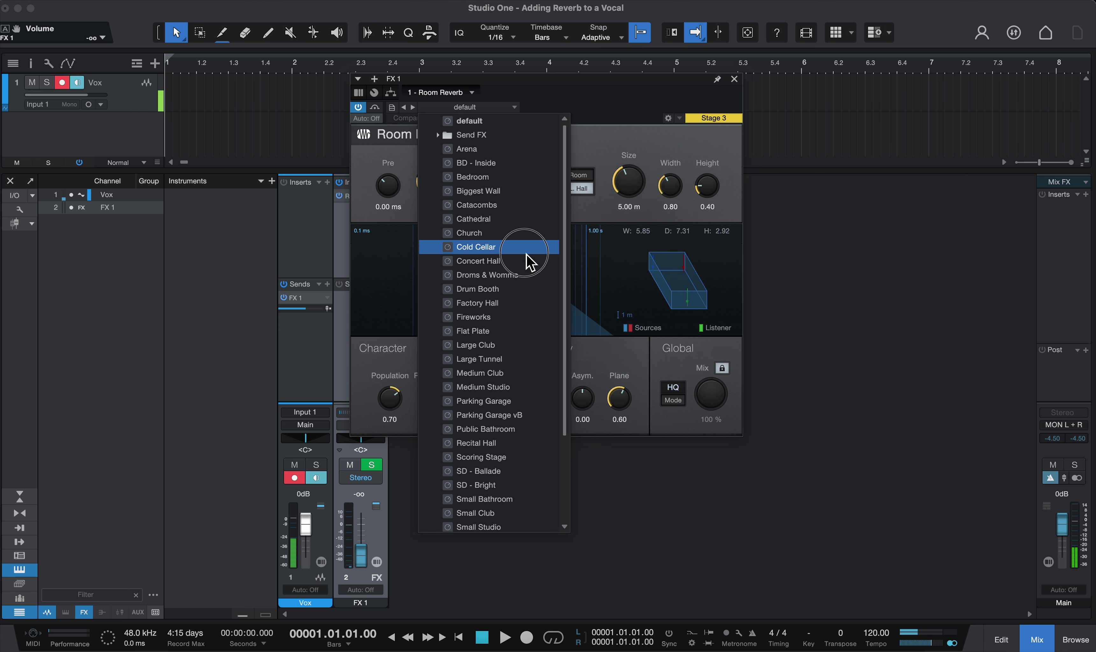
pyautogui.click(515, 261)
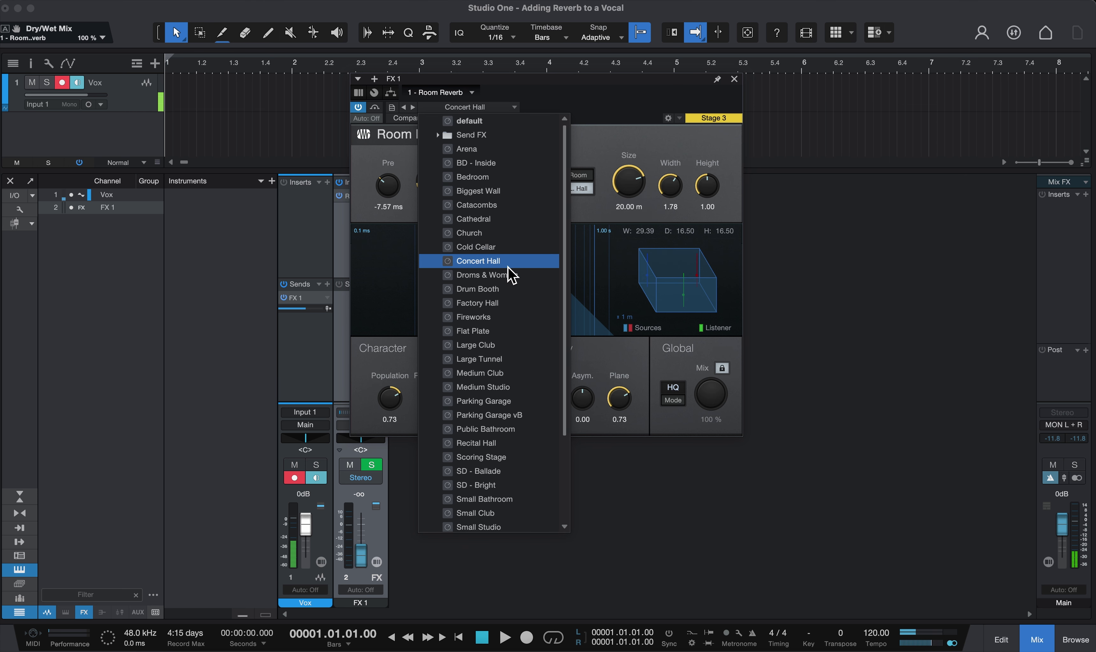
pyautogui.click(672, 164)
pyautogui.click(734, 79)
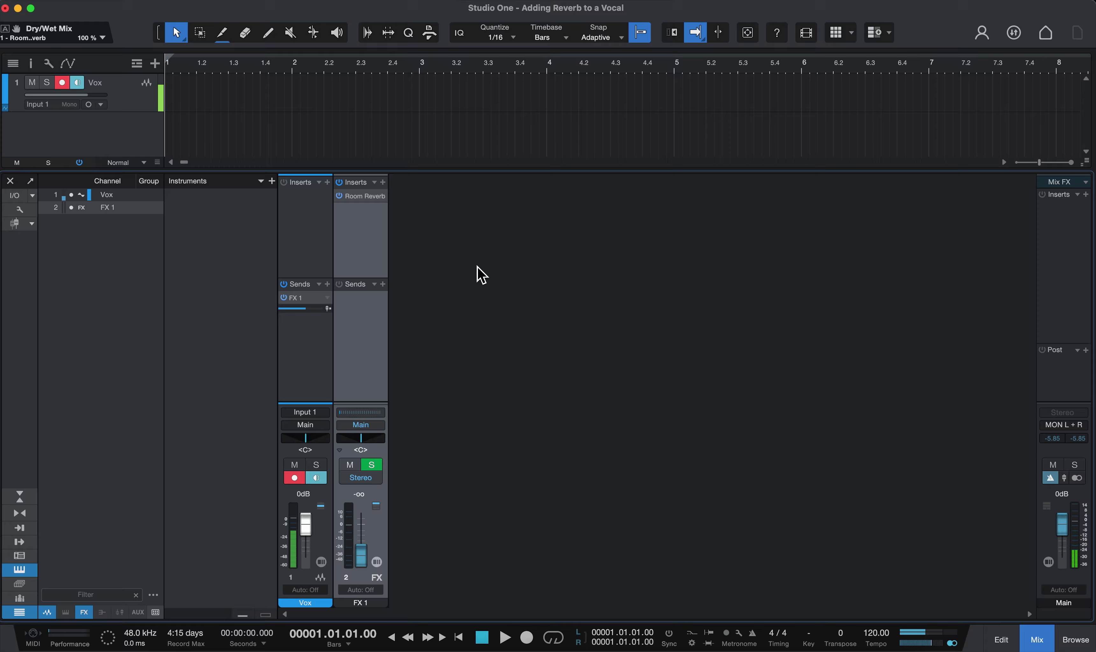
# Add five stereo audio tracks named Vox with ascending inputs and Main as the output.
pyautogui.click(155, 63)
pyautogui.click(496, 204)
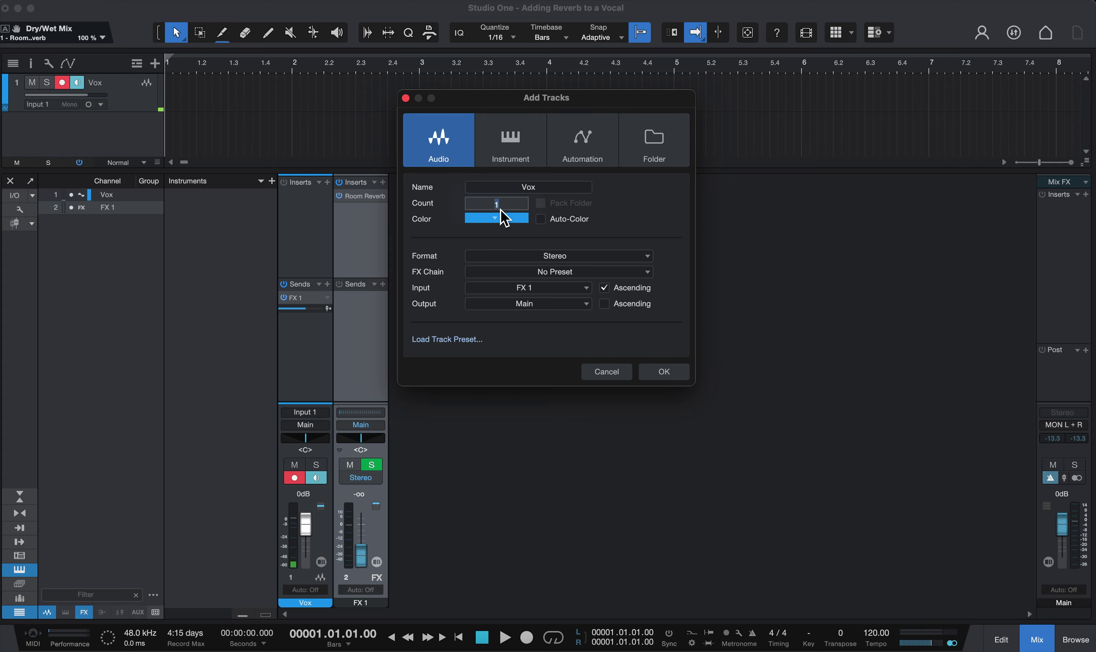
pyautogui.press('Return')
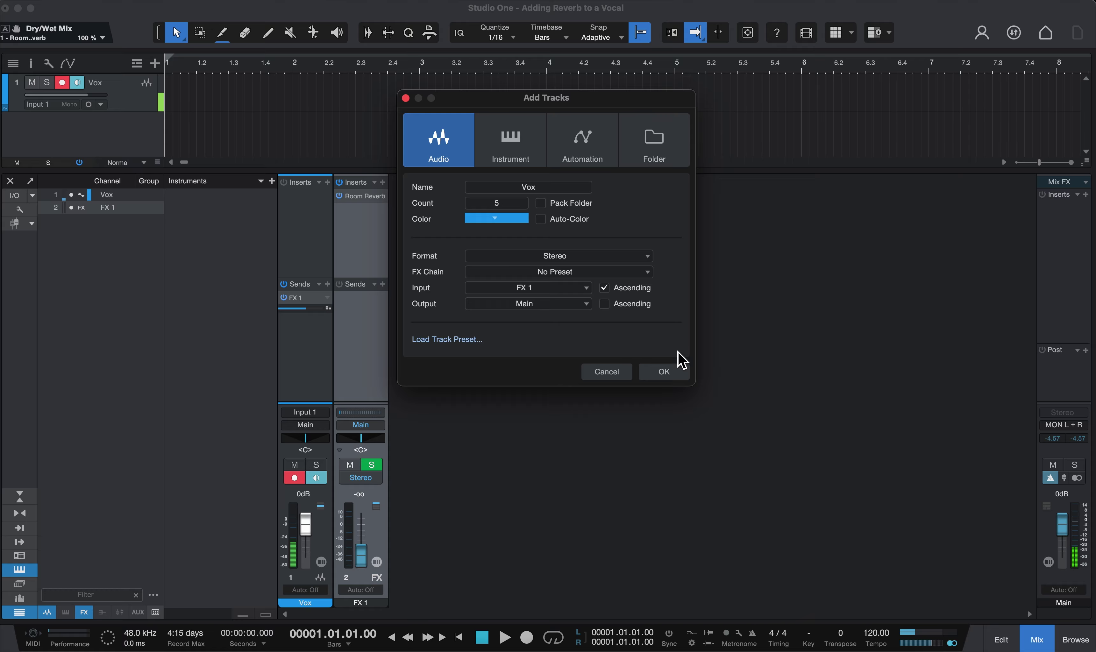
pyautogui.click(664, 373)
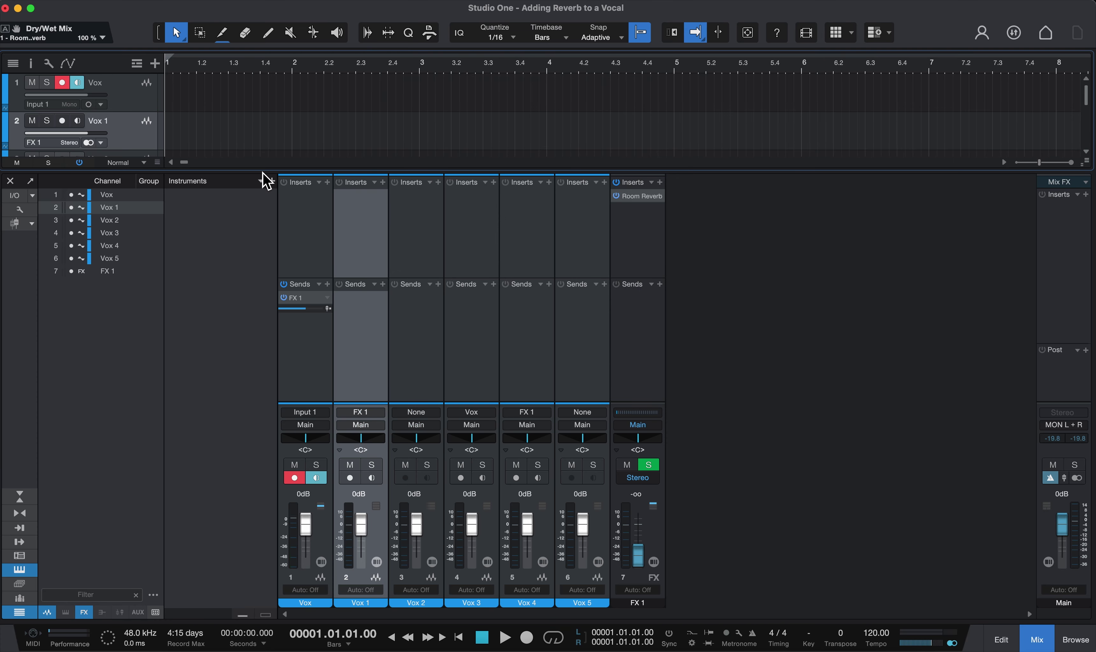
pyautogui.click(411, 234)
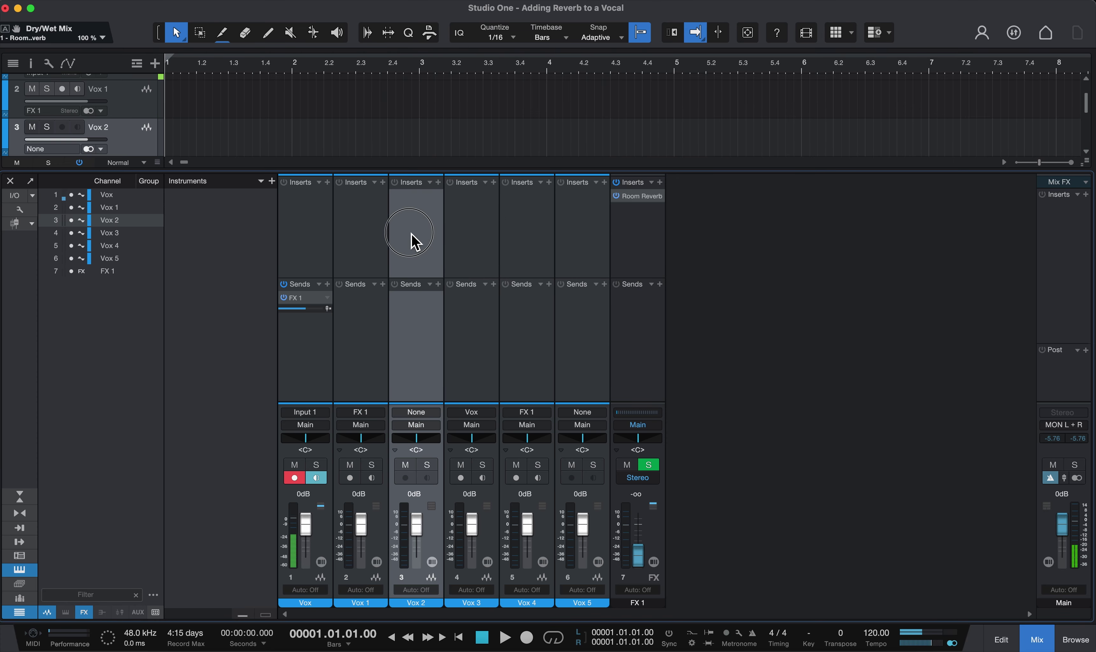
pyautogui.click(472, 242)
pyautogui.click(530, 243)
pyautogui.click(577, 243)
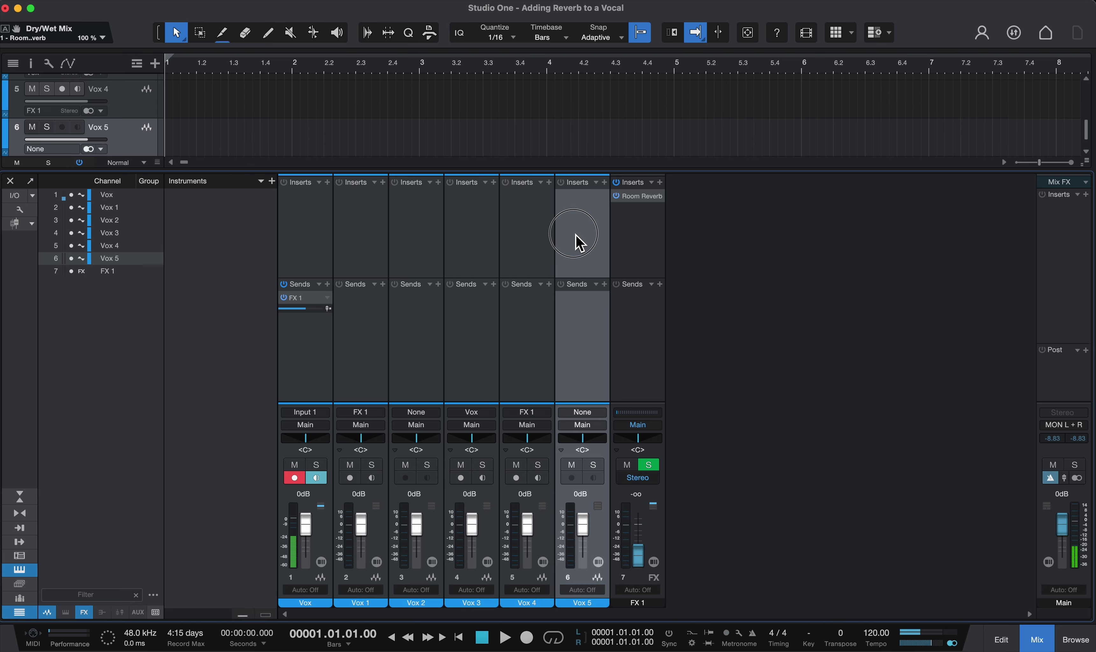
pyautogui.click(480, 234)
pyautogui.click(417, 230)
pyautogui.click(354, 230)
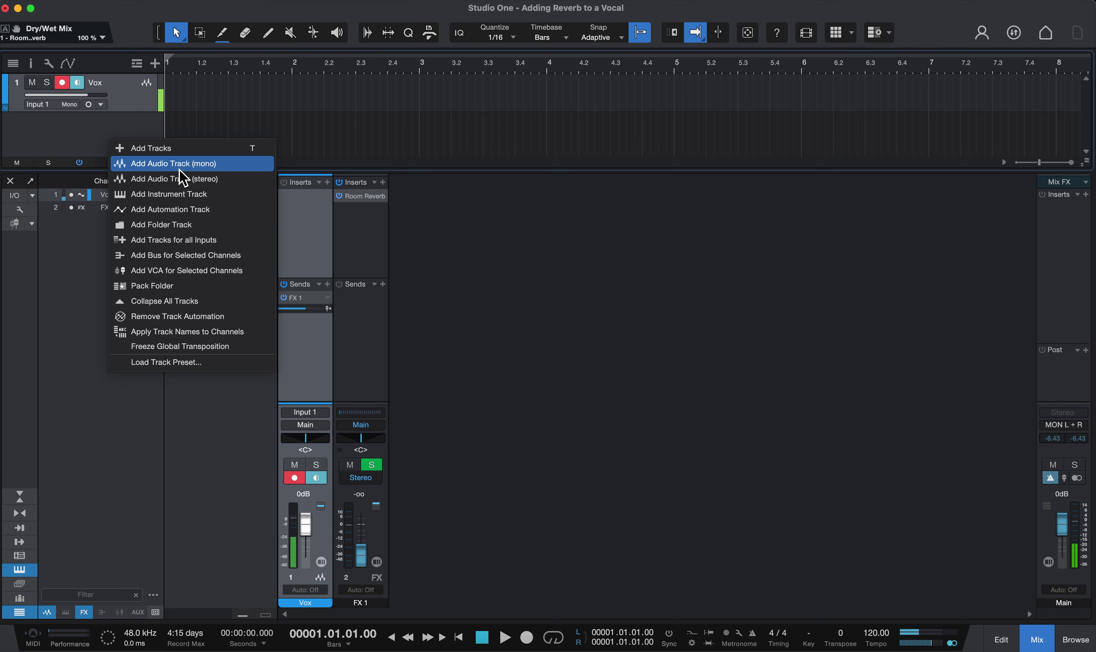
# Add two mono audio tracks below the Vox track.
pyautogui.click(179, 164)
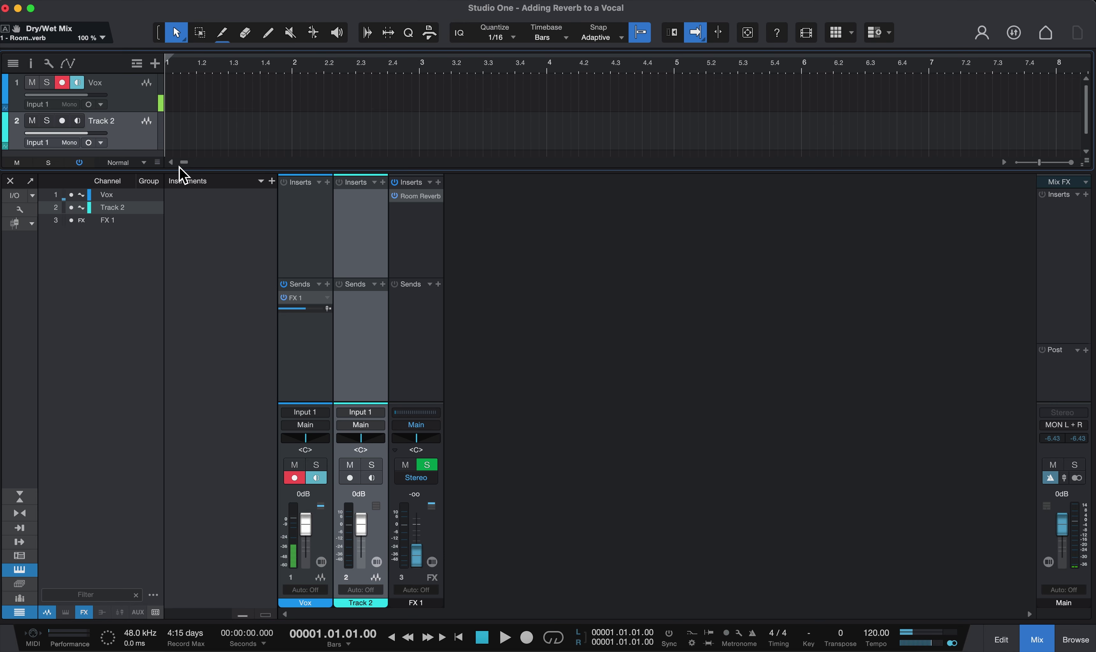
pyautogui.click(386, 195)
pyautogui.click(383, 205)
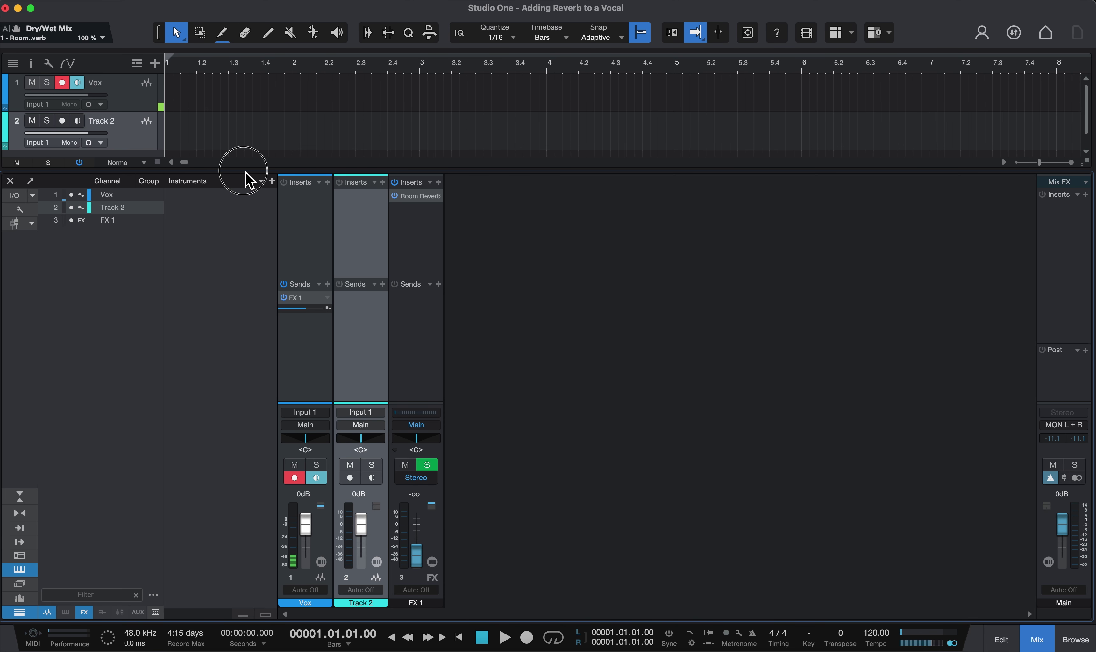
pyautogui.moveTo(244, 177); pyautogui.dragTo(225, 267)
pyautogui.rightClick(110, 209)
pyautogui.click(147, 228)
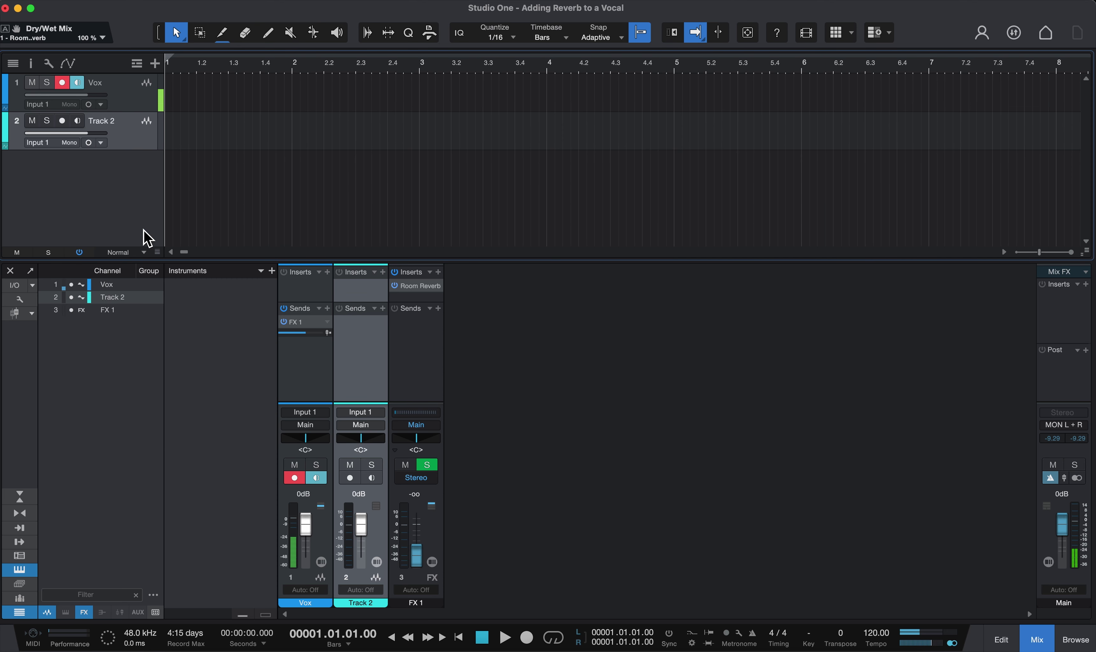
pyautogui.click(356, 295)
pyautogui.click(412, 302)
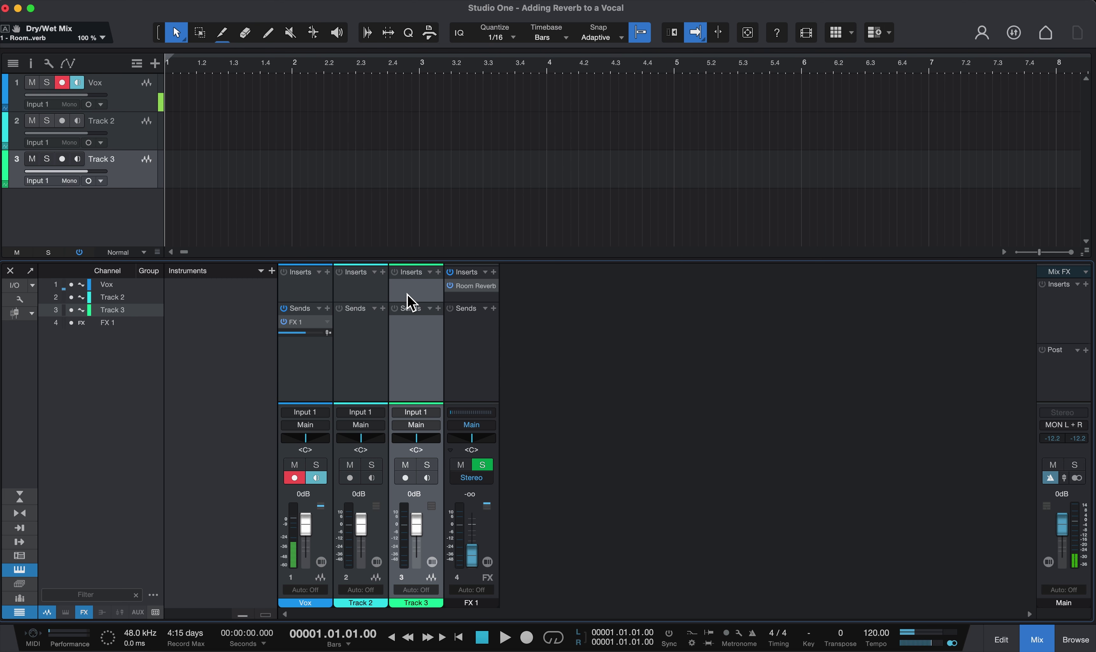
pyautogui.click(316, 302)
pyautogui.click(355, 301)
pyautogui.click(406, 294)
# Add a send to the existing FX 1 channel on both Track 2 and Track 3.
pyautogui.click(357, 330)
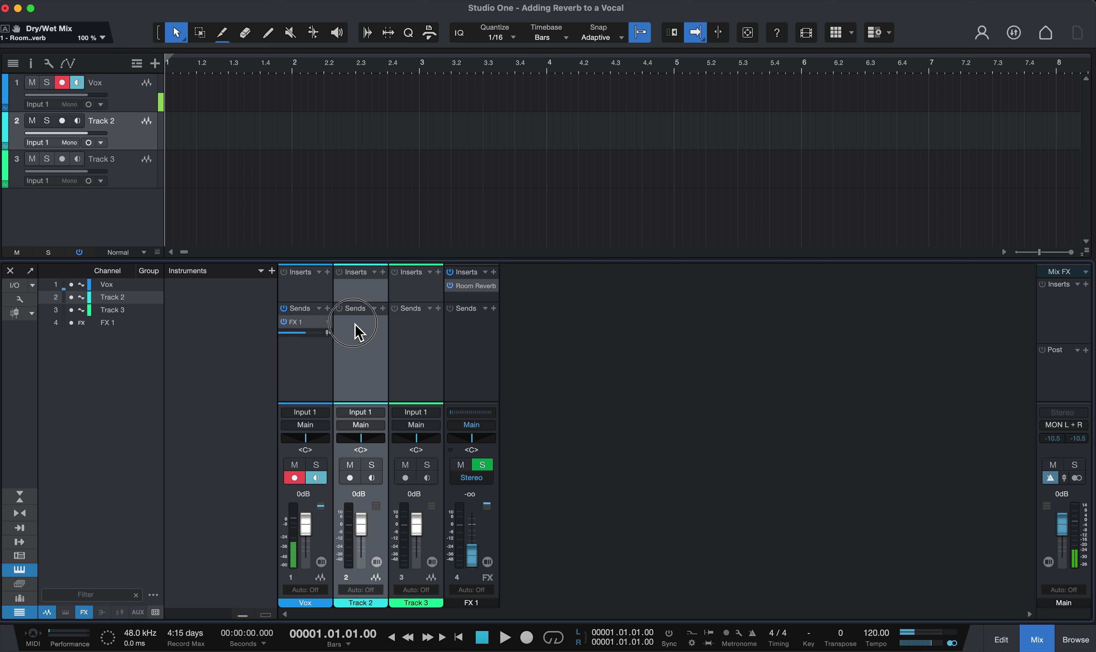
pyautogui.click(383, 310)
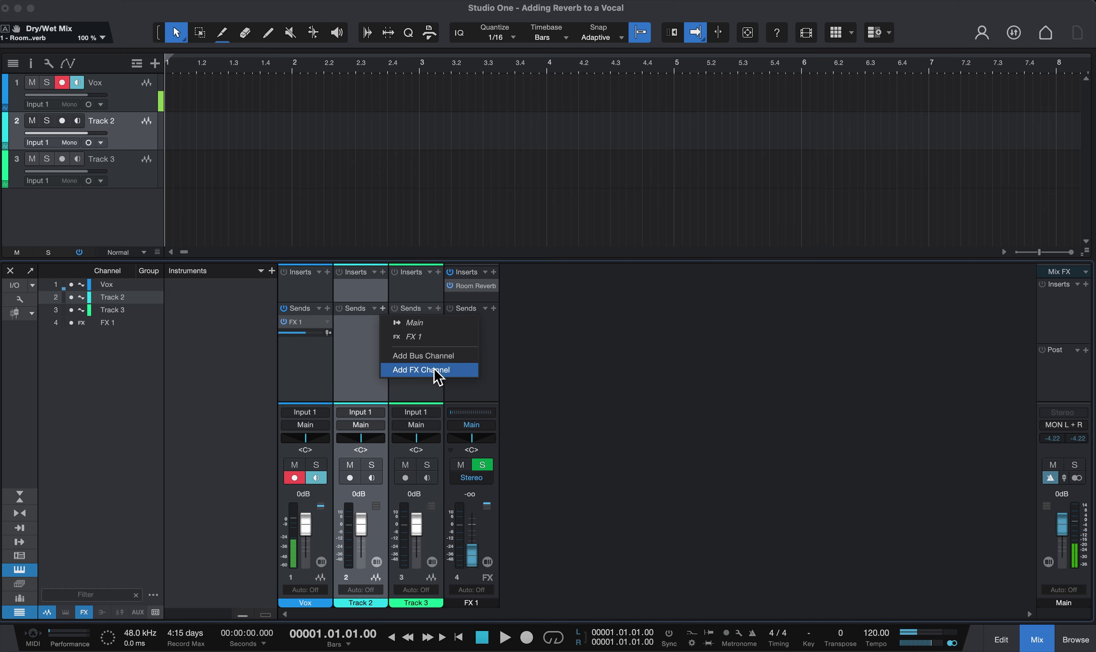
pyautogui.click(462, 347)
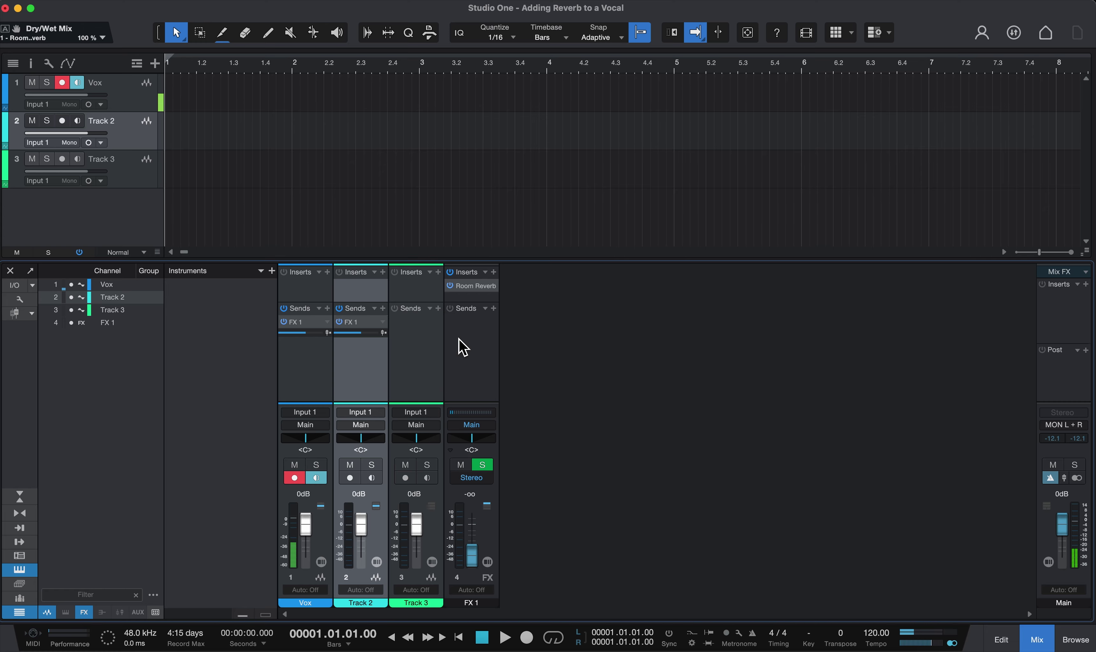
pyautogui.click(422, 347)
pyautogui.click(438, 309)
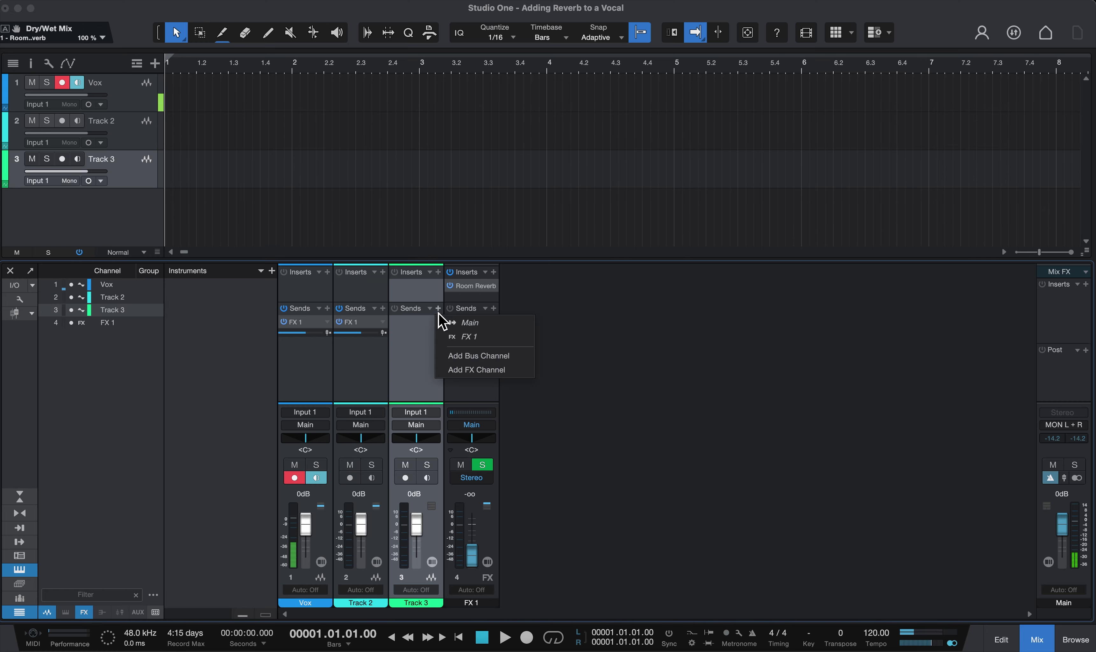
pyautogui.click(465, 338)
pyautogui.click(541, 365)
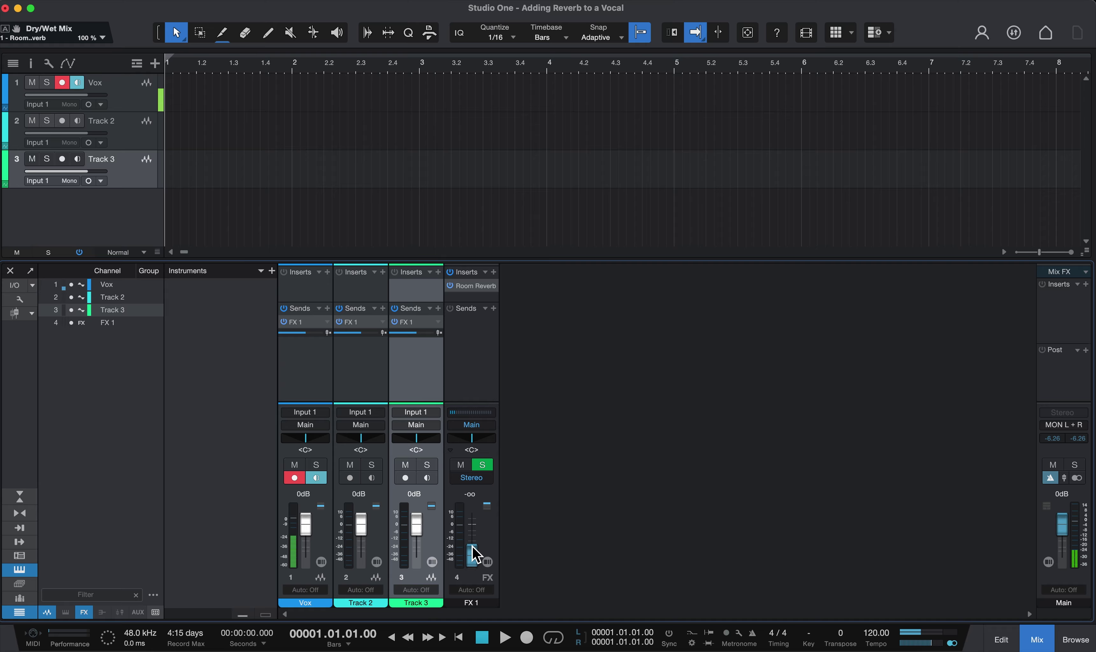
# Rename the FX 1 channel as REVERB.
pyautogui.moveTo(473, 548); pyautogui.dragTo(469, 587)
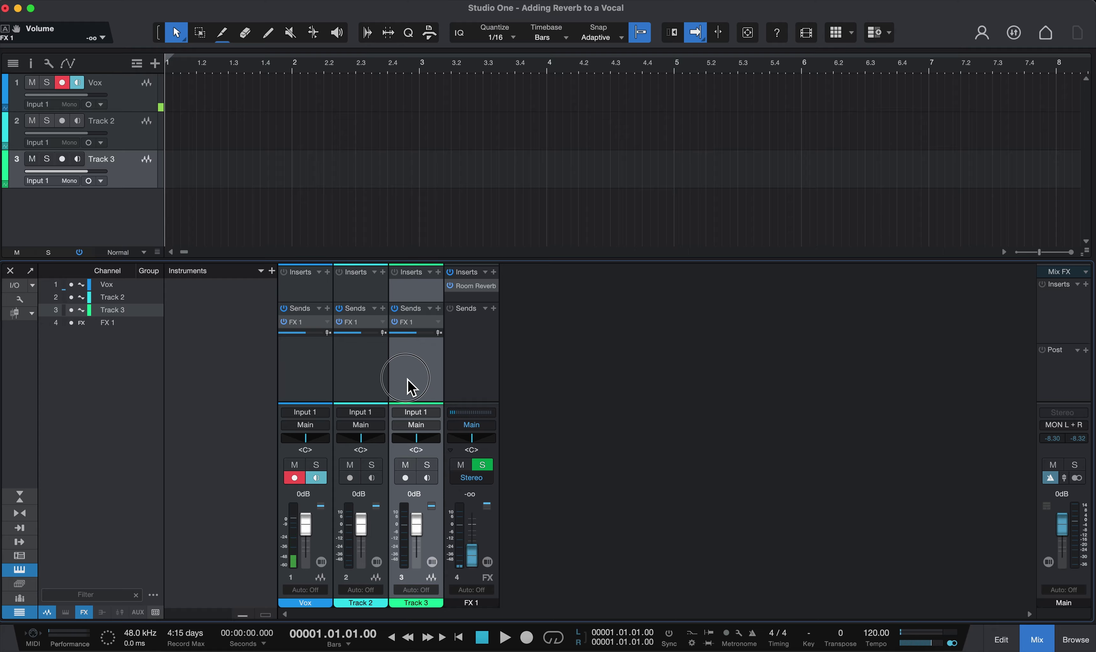
pyautogui.doubleClick(474, 604)
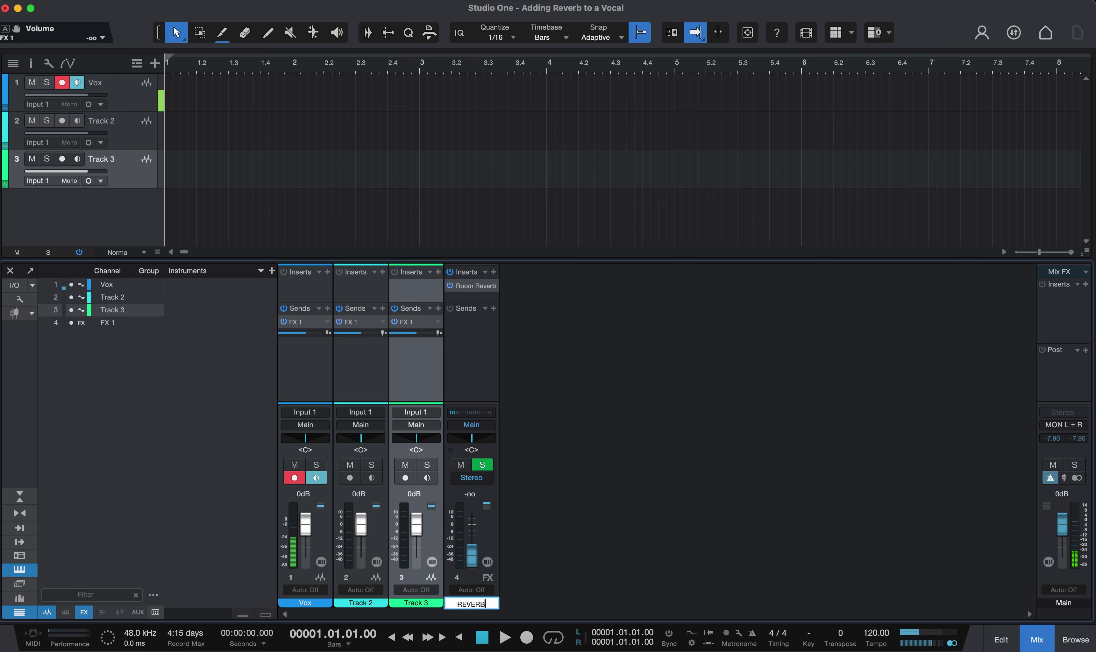
pyautogui.press('Return')
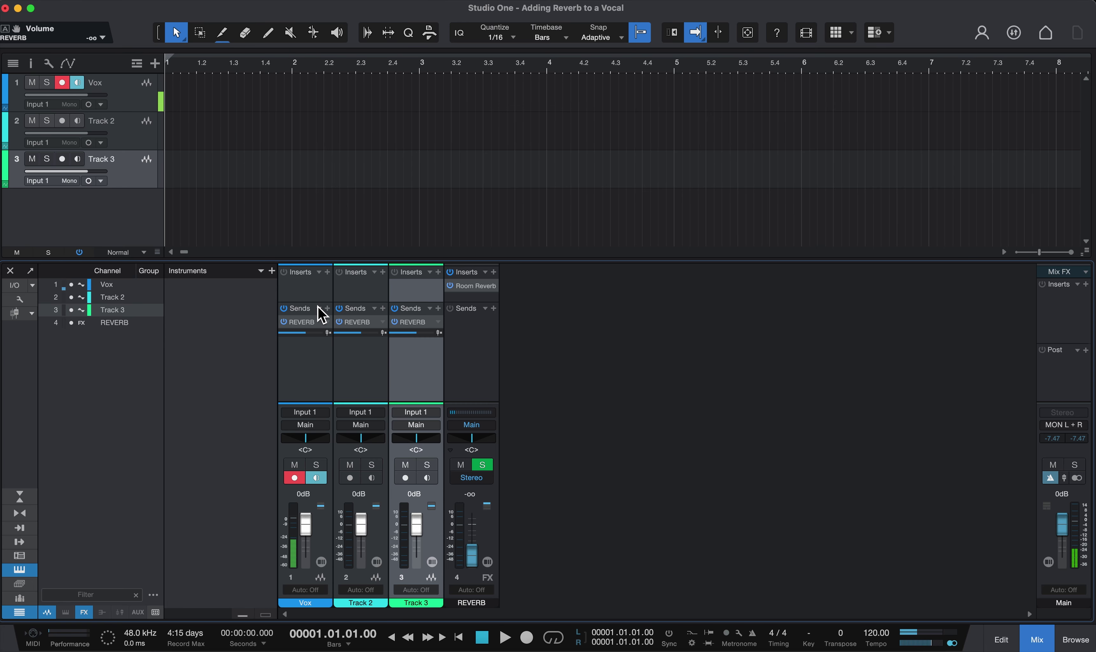
# Enlarge the mixer's insert area and add Pro EQ after Room Reverb on the REVERB channel.
pyautogui.moveTo(319, 314)
pyautogui.mouseDown()
pyautogui.moveTo(318, 366)
pyautogui.moveTo(318, 310)
pyautogui.mouseUp()
pyautogui.moveTo(509, 261); pyautogui.dragTo(509, 196)
pyautogui.click(480, 257)
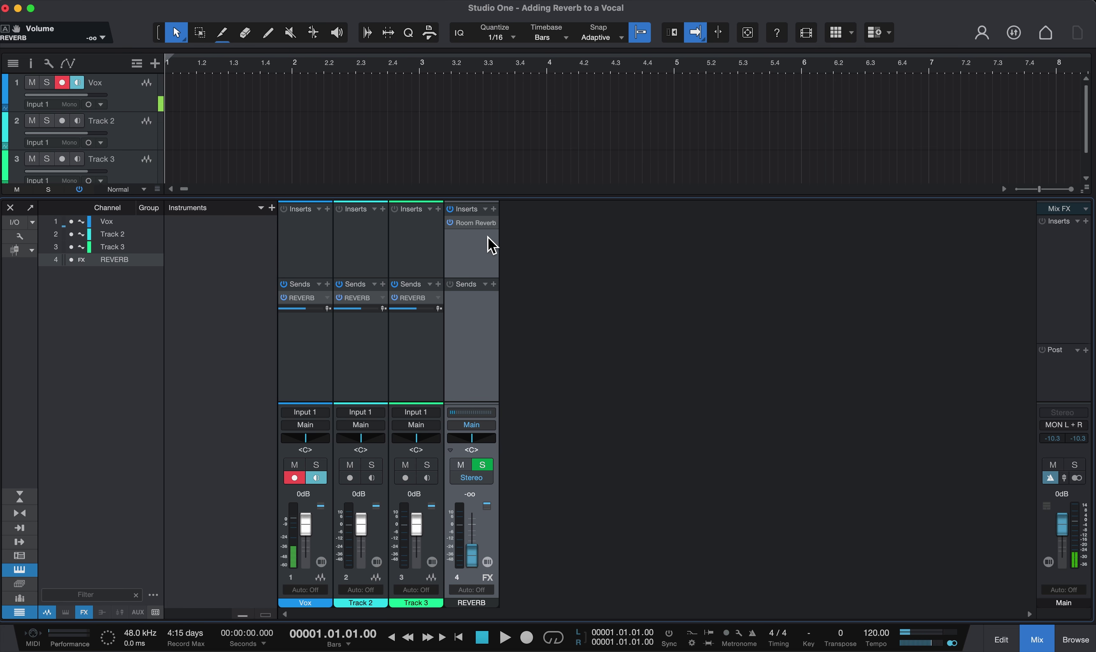
pyautogui.click(494, 210)
pyautogui.write('eq')
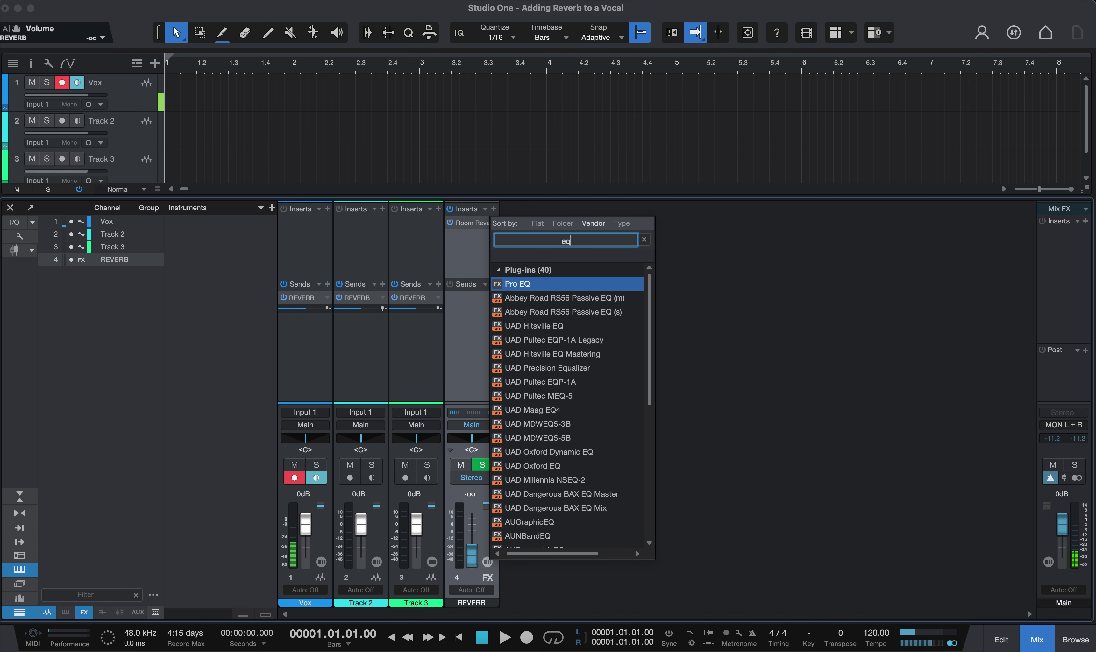
pyautogui.press('Return')
pyautogui.moveTo(648, 74); pyautogui.dragTo(814, 73)
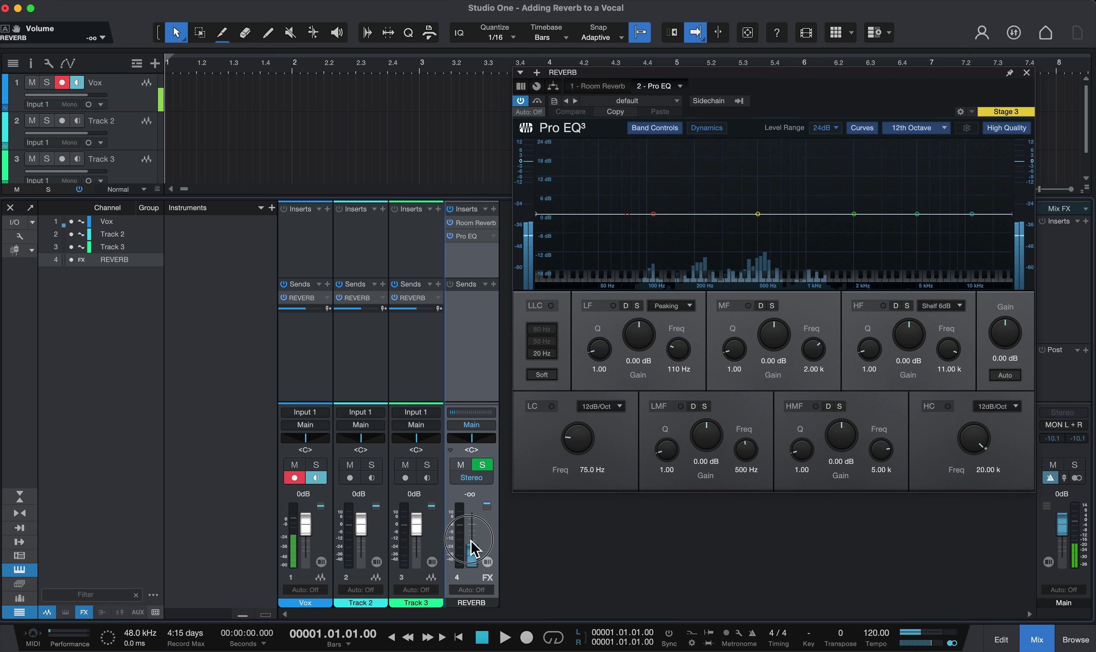
# Raise the REVERB channel's fader to -10.4 dB and set Pro EQ's high cut to 3.10 kHz.
pyautogui.click(474, 563)
pyautogui.moveTo(474, 561)
pyautogui.mouseDown()
pyautogui.moveTo(474, 532)
pyautogui.moveTo(472, 543)
pyautogui.mouseUp()
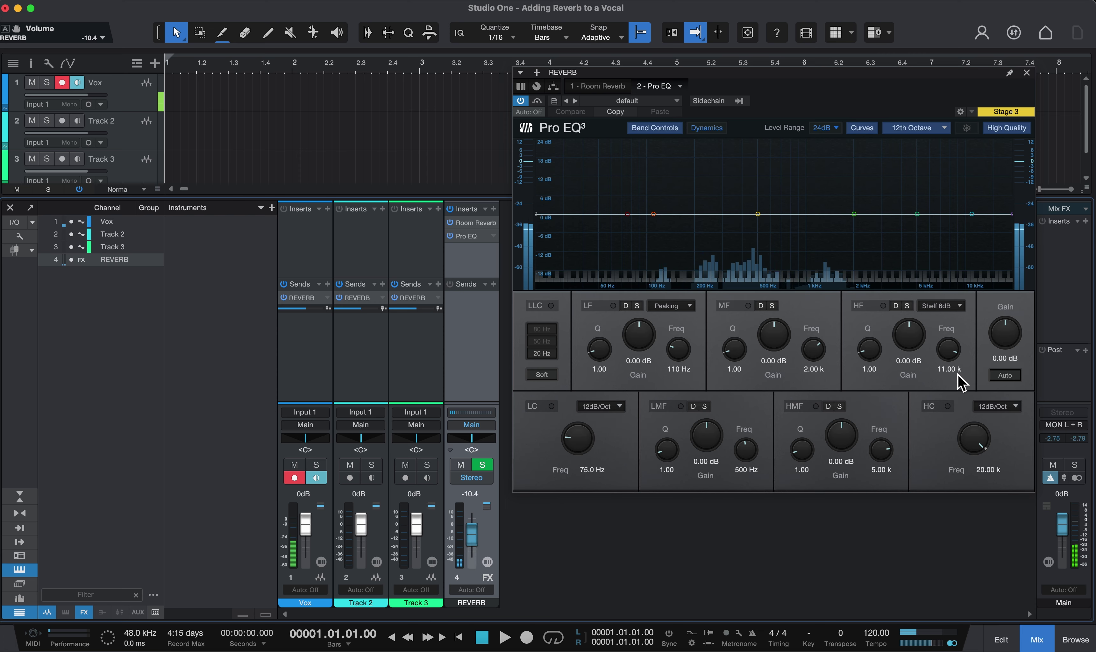
pyautogui.click(948, 407)
pyautogui.moveTo(976, 447); pyautogui.dragTo(964, 466)
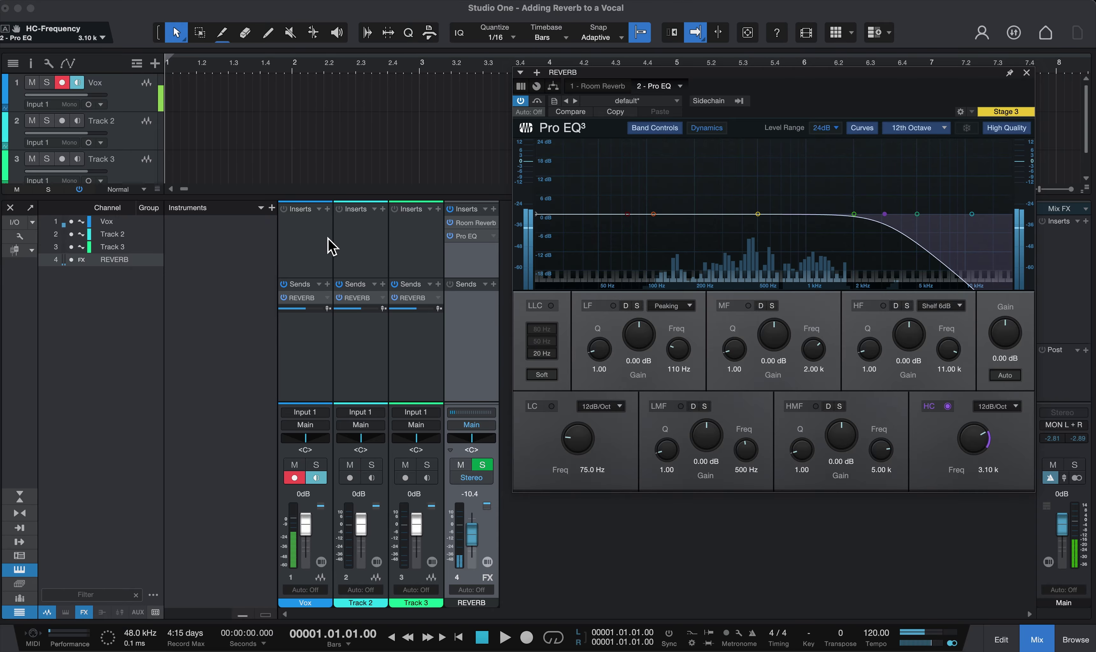
# Examine the Vox, Track 2 and Track 3 channels and their sends, ending on the shared REVERB channel's Pro EQ.
pyautogui.click(320, 248)
pyautogui.click(362, 250)
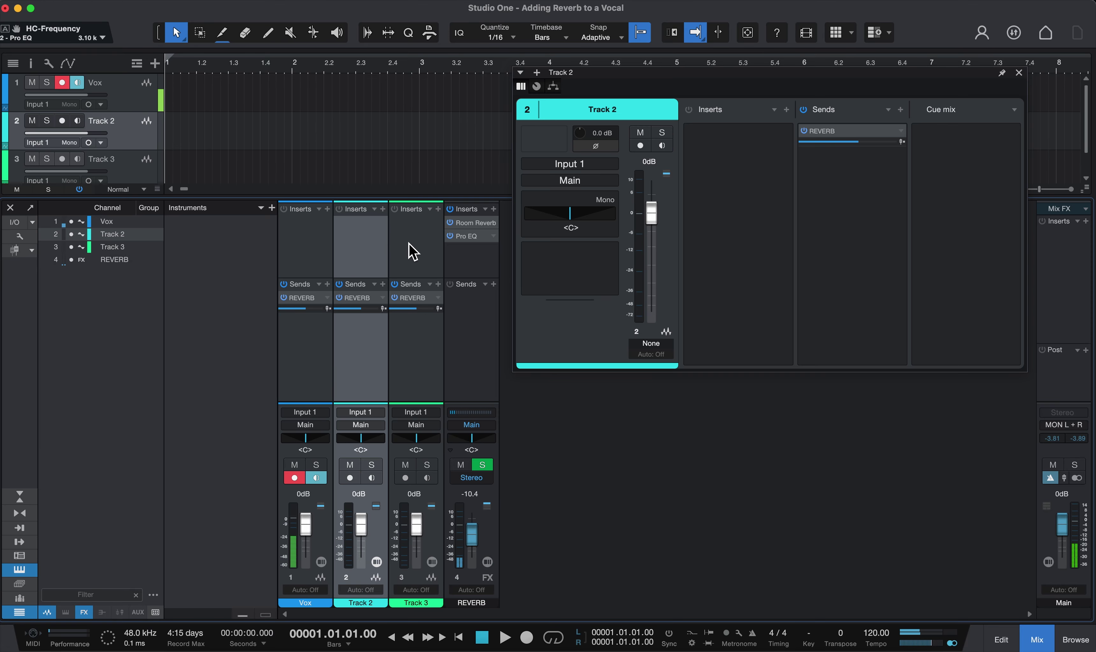
pyautogui.click(409, 250)
pyautogui.click(316, 249)
pyautogui.click(367, 251)
pyautogui.click(323, 250)
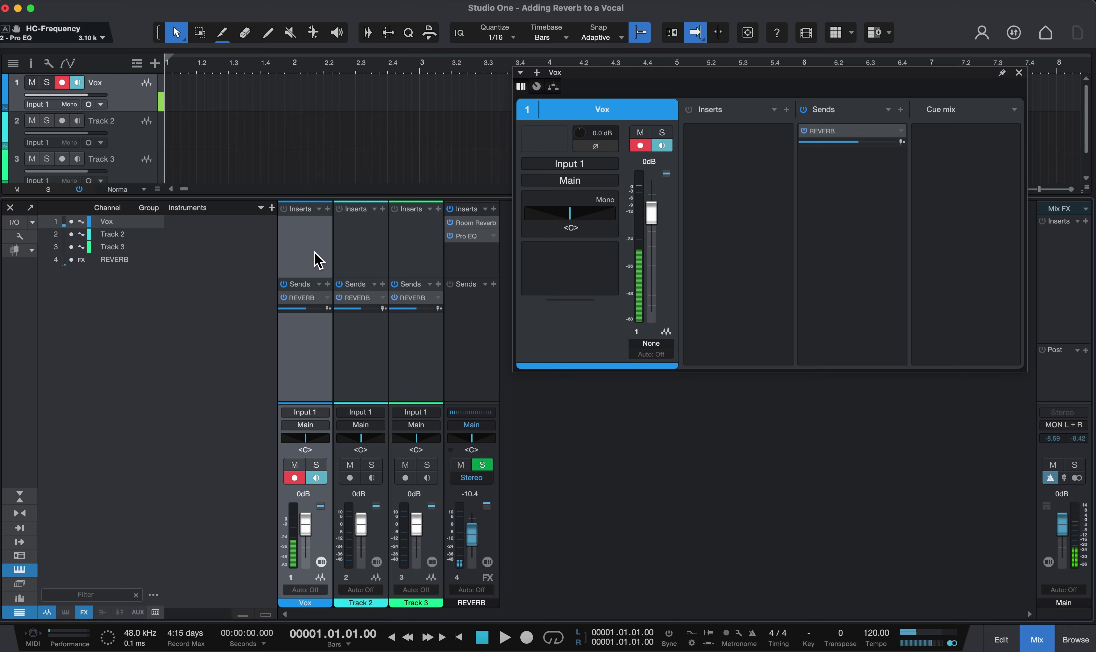
pyautogui.click(342, 244)
pyautogui.click(399, 244)
pyautogui.click(486, 233)
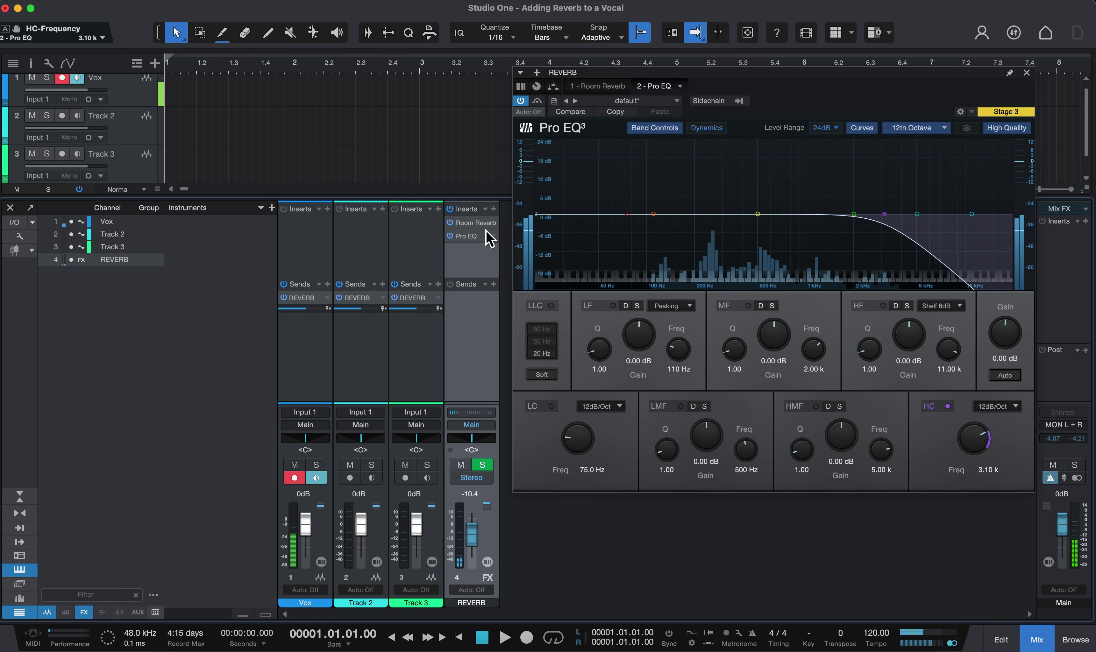
# Lower the REVERB channel's fader to -20.8 dB and close the Pro EQ window.
pyautogui.moveTo(474, 535); pyautogui.dragTo(476, 539)
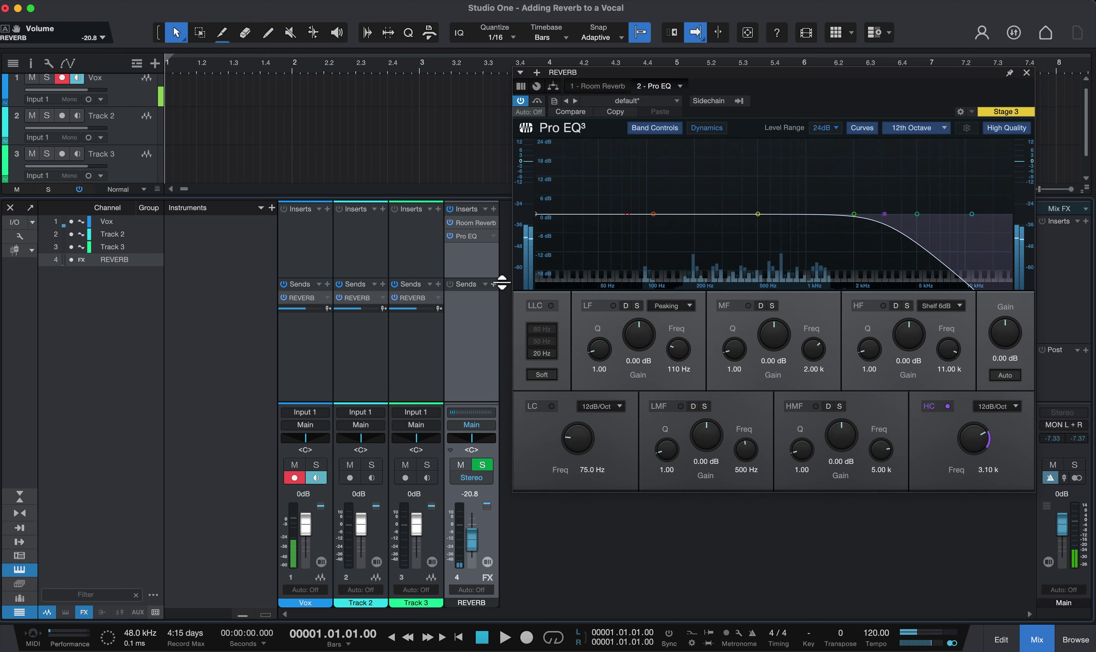
pyautogui.click(1026, 74)
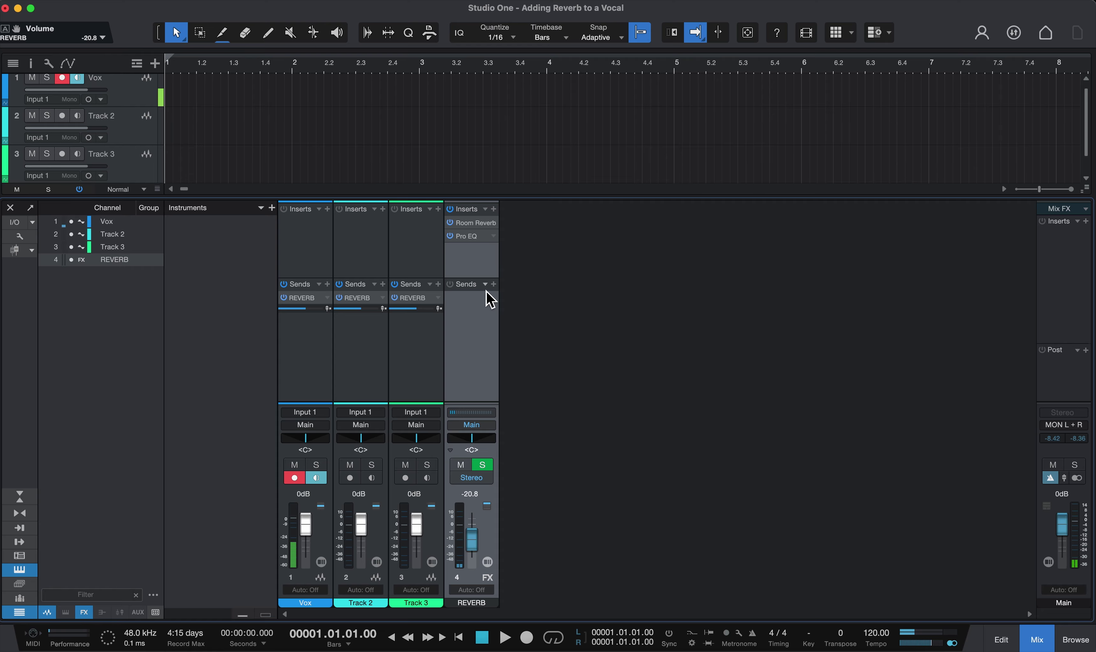
# Send Vox, Track 2 and Track 3 together to a new FX channel named DELAY.
pyautogui.click(420, 263)
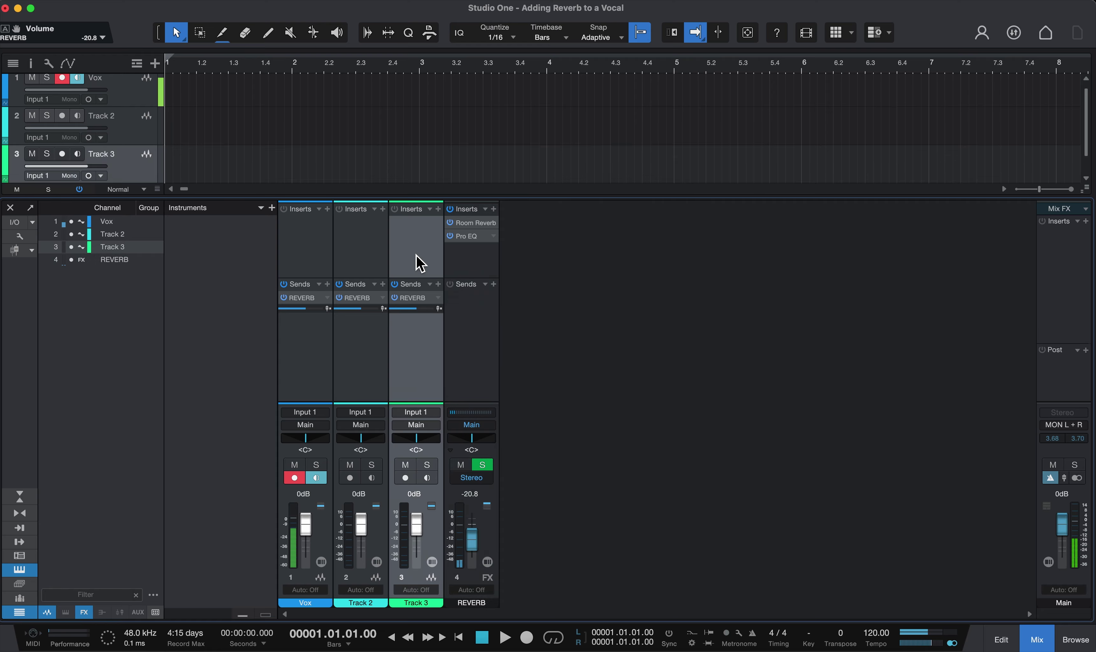
pyautogui.keyDown('shift'); pyautogui.click(375, 248); pyautogui.keyUp('shift')
pyautogui.keyDown('shift'); pyautogui.click(320, 247); pyautogui.keyUp('shift')
pyautogui.rightClick(321, 244)
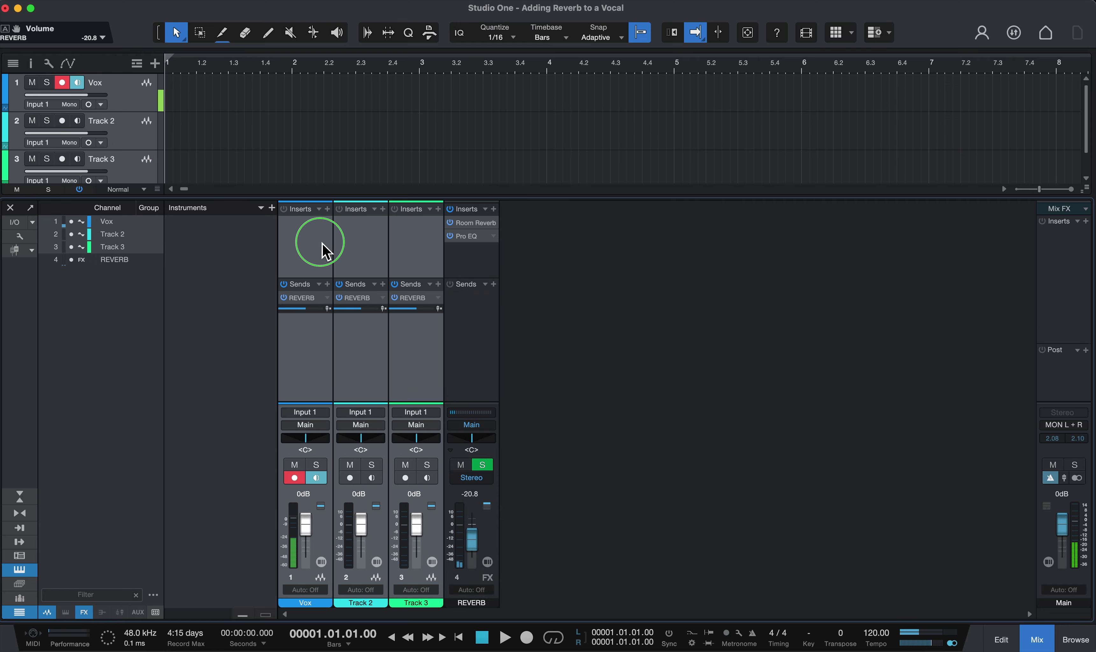
pyautogui.click(313, 252)
pyautogui.click(328, 284)
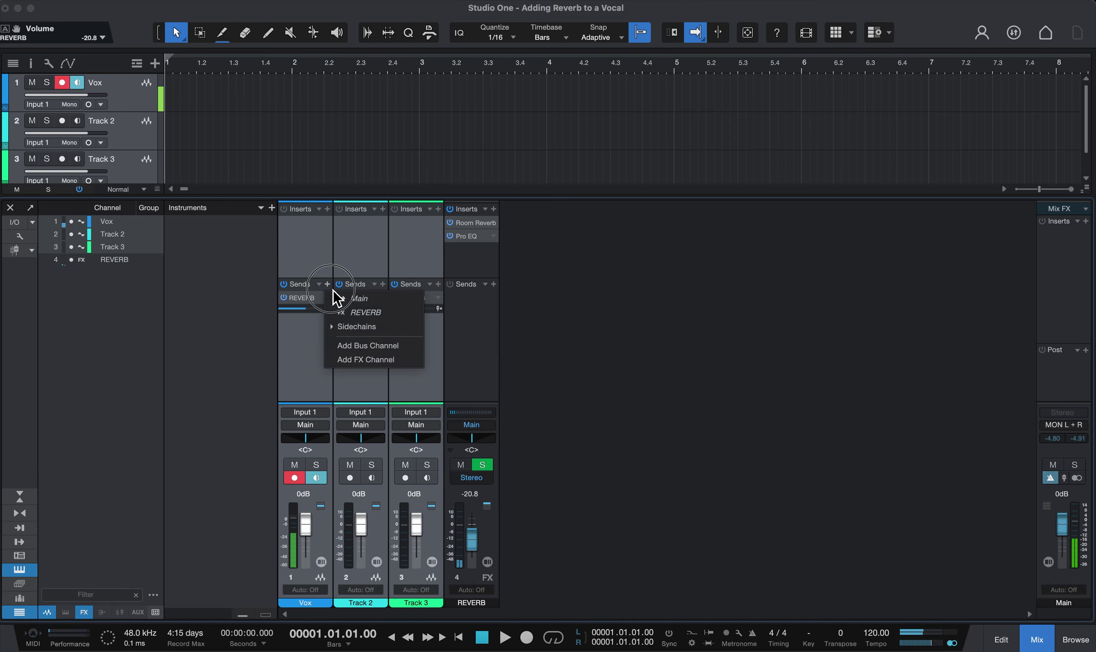
pyautogui.click(379, 360)
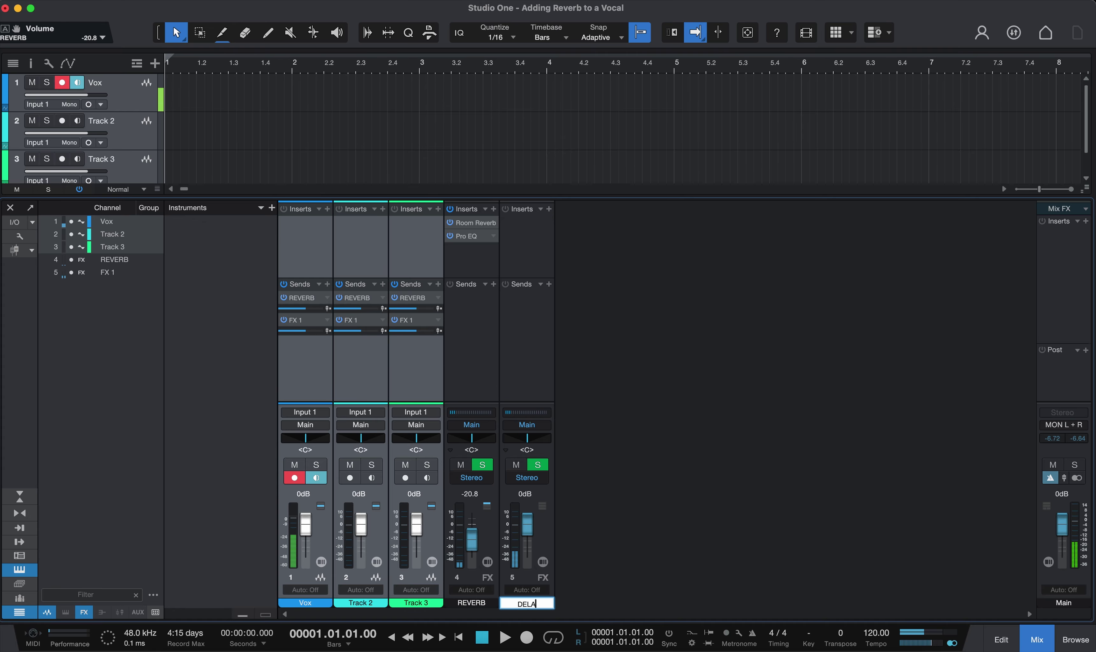
pyautogui.press('Return')
# Insert the Analog Delay plug-in on the DELAY channel.
pyautogui.click(533, 252)
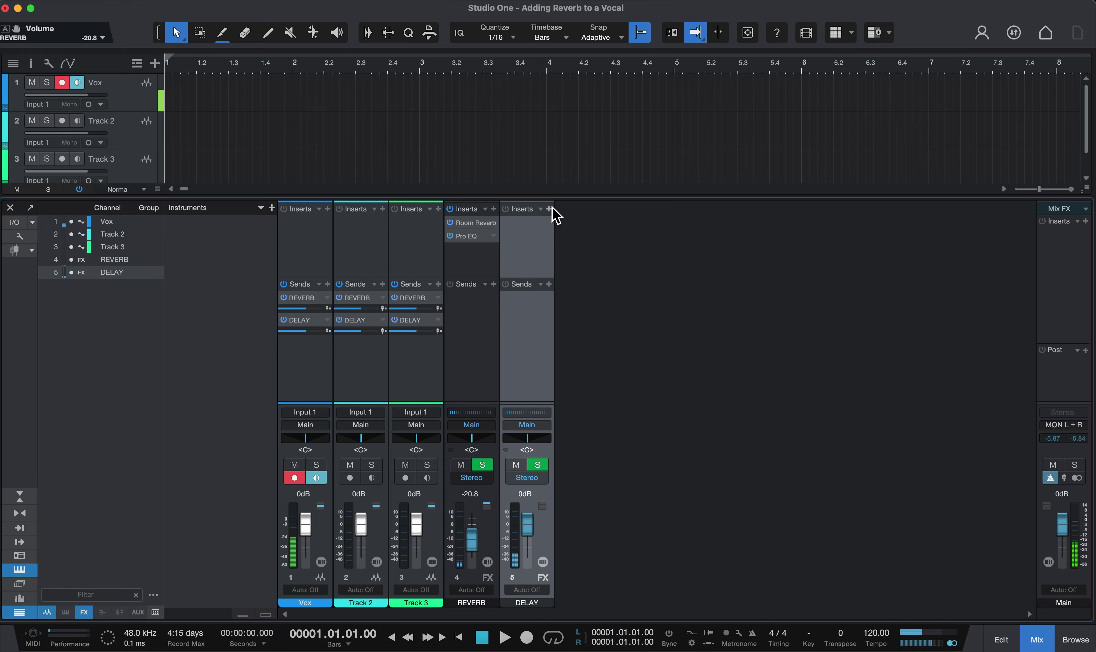
pyautogui.click(550, 209)
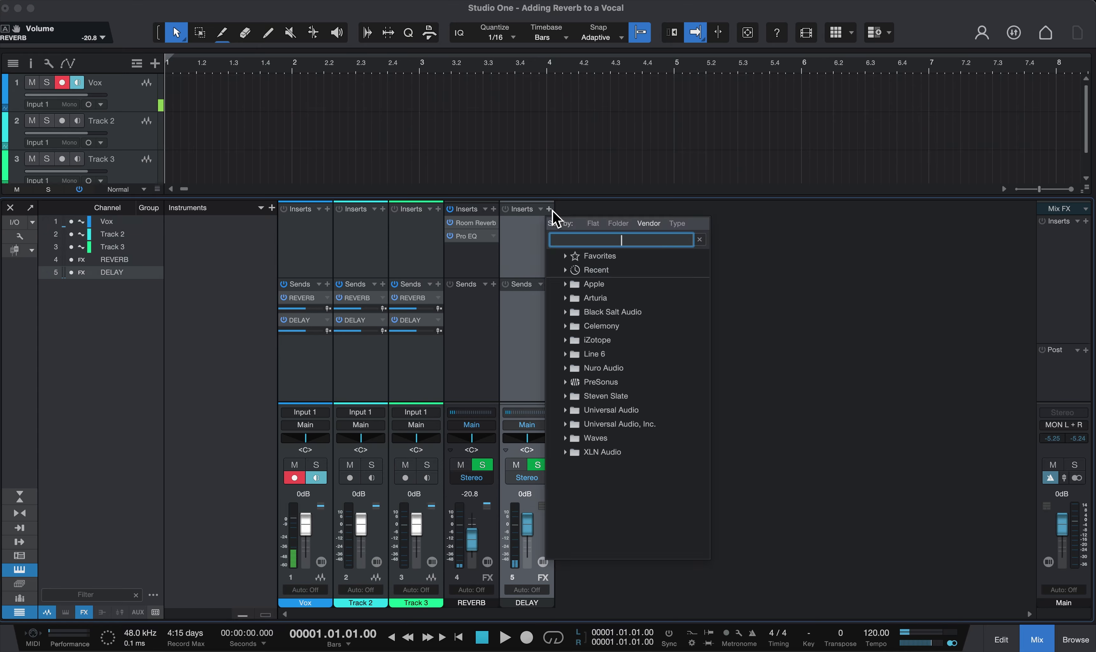
pyautogui.write('dela')
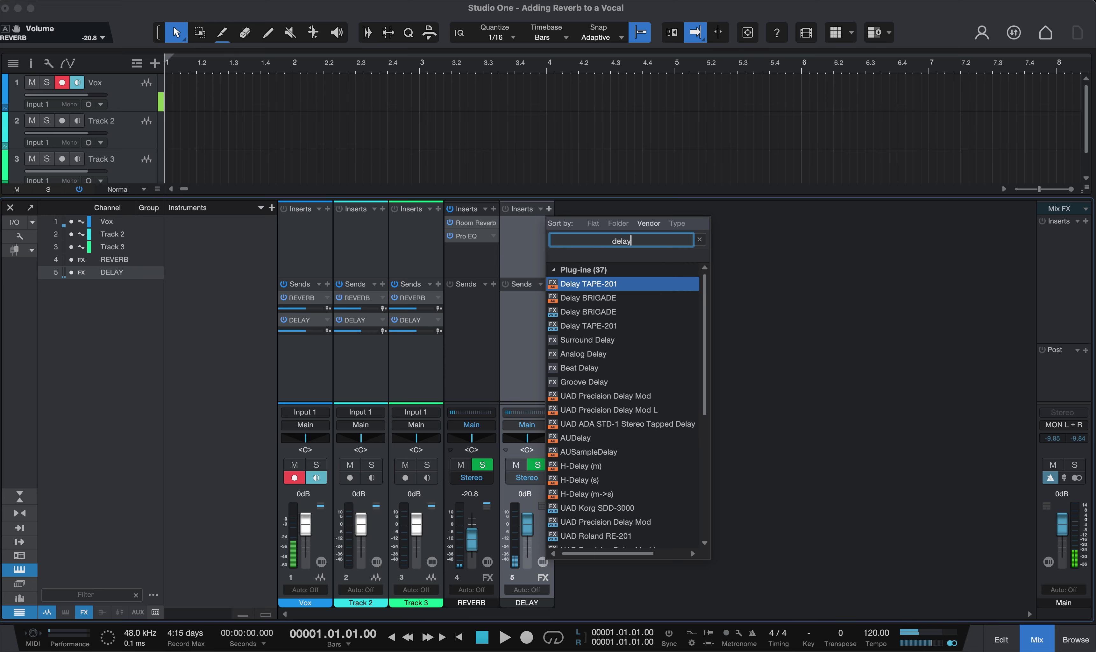
pyautogui.write('y')
pyautogui.doubleClick(643, 354)
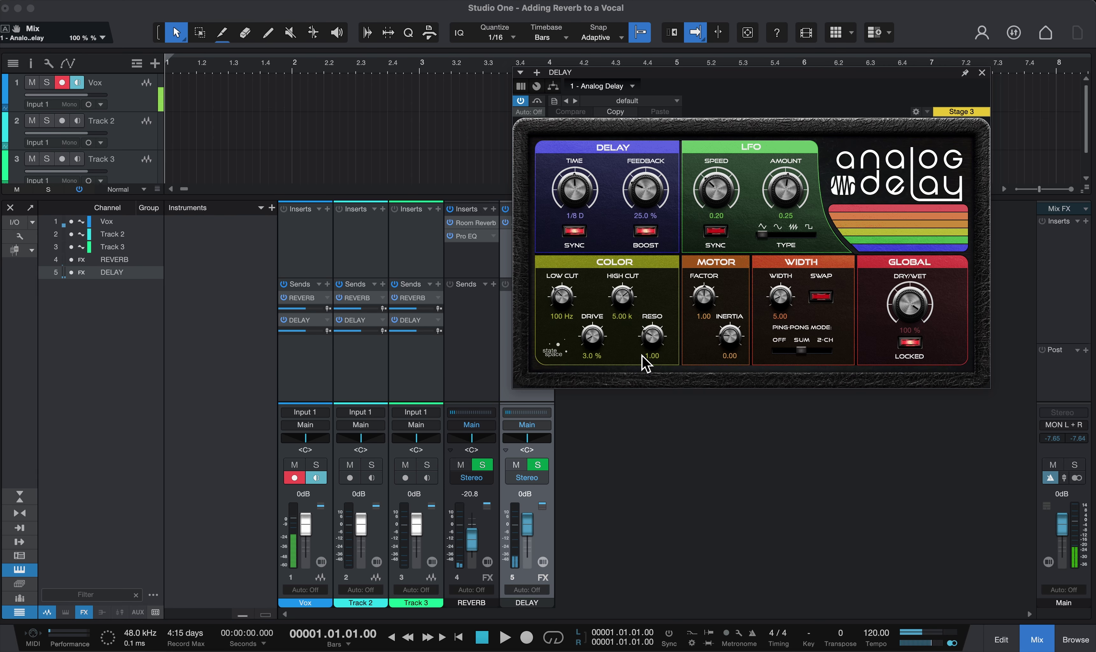
# Lower the DELAY channel's fader to -24.7 dB and load Analog Delay's Sweeten Vocal preset, closing the plug-in window.
pyautogui.moveTo(527, 522); pyautogui.dragTo(531, 542)
pyautogui.click(651, 102)
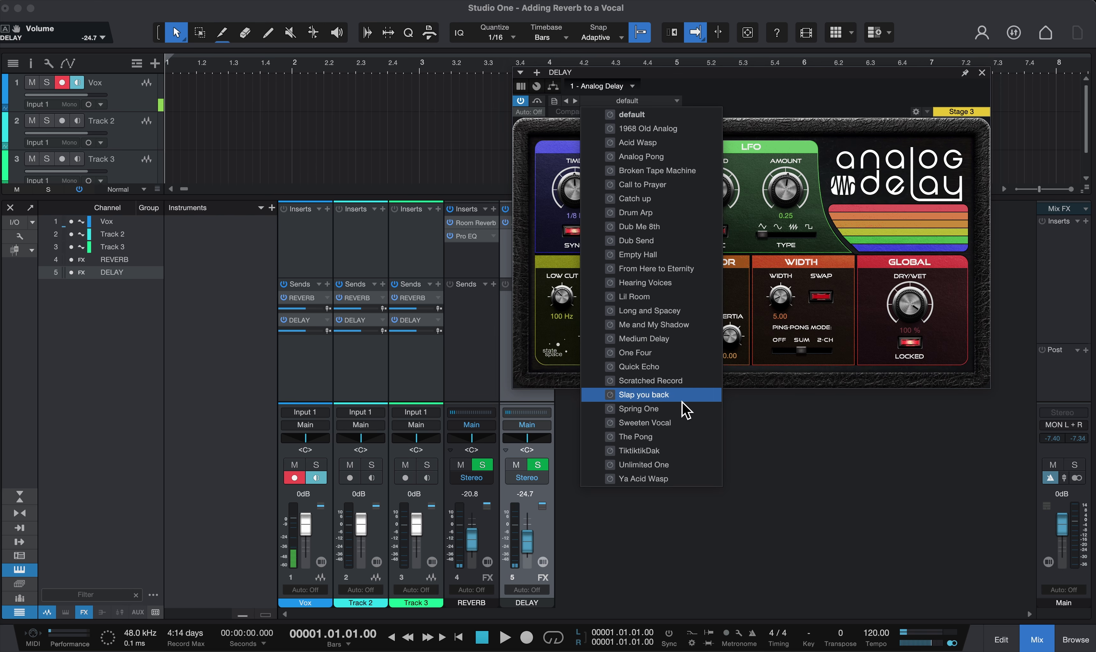
pyautogui.click(671, 424)
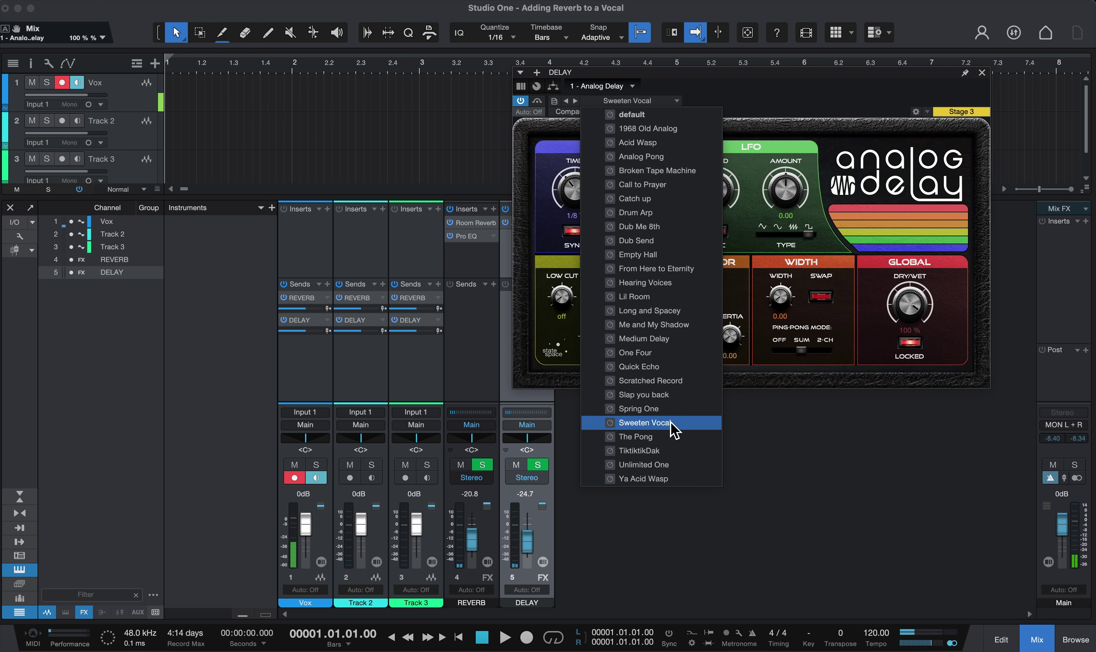
pyautogui.click(834, 100)
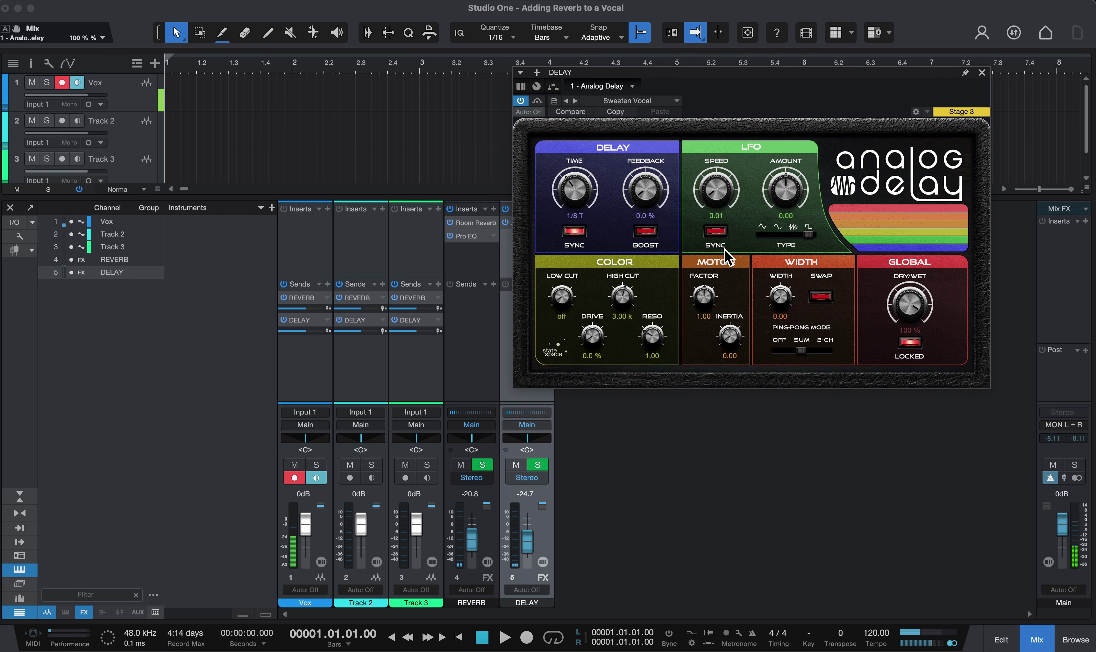
pyautogui.click(530, 542)
pyautogui.click(982, 73)
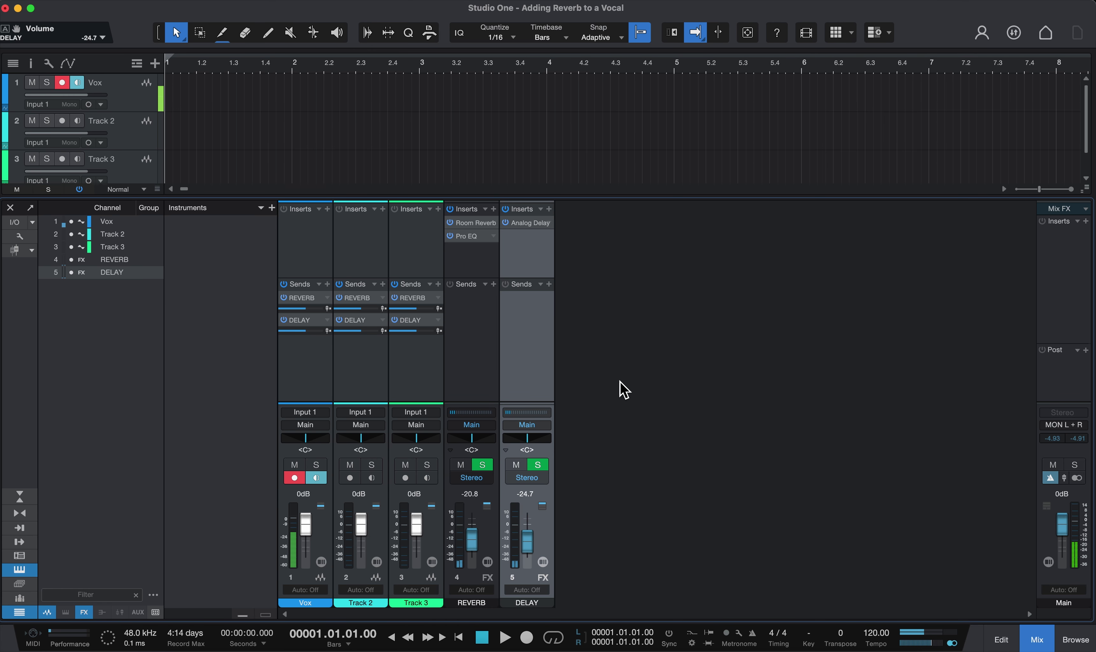
pyautogui.click(493, 351)
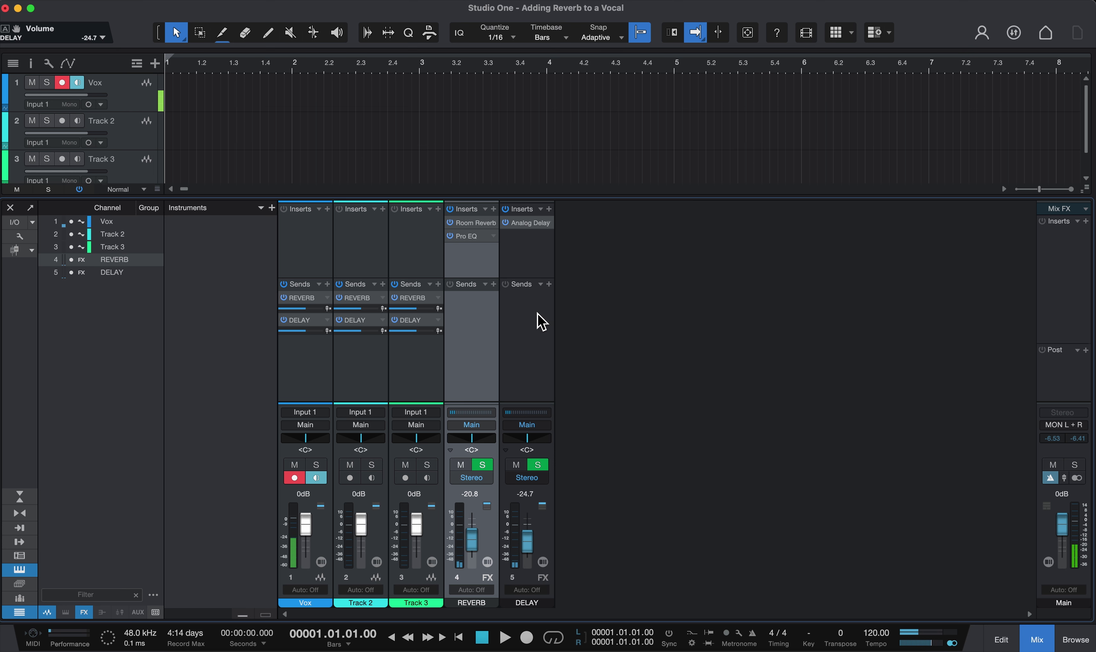
pyautogui.click(544, 342)
pyautogui.click(485, 374)
pyautogui.click(529, 375)
pyautogui.click(476, 370)
pyautogui.click(534, 349)
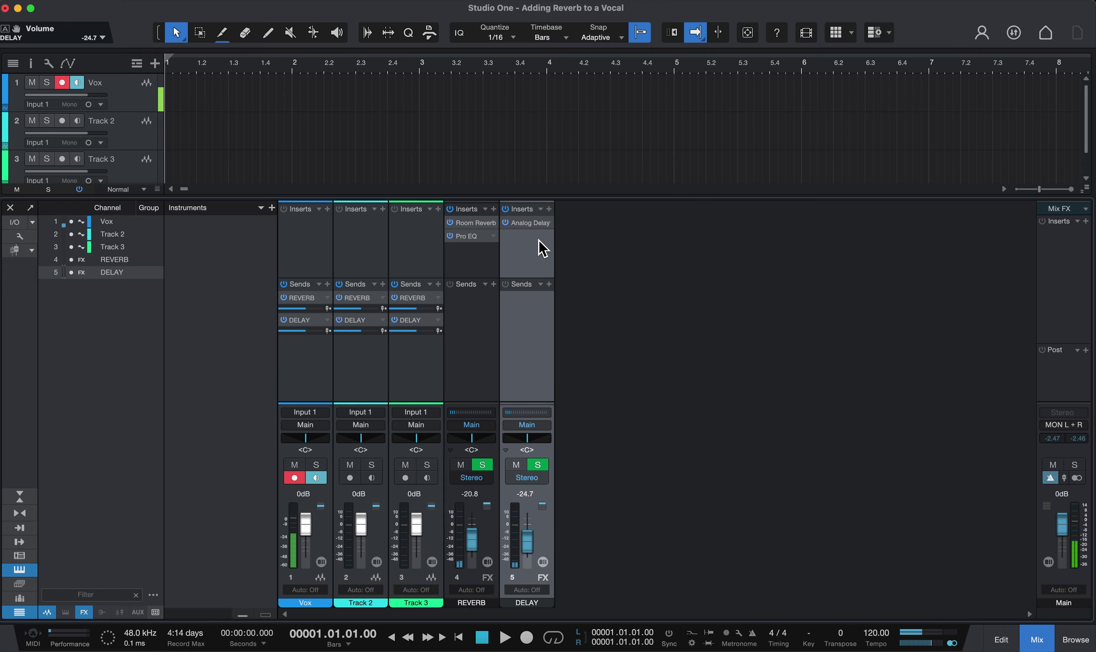
# Copy Analog Delay from the DELAY channel to the REVERB channel's inserts, ahead of Room Reverb, and expand its controls.
pyautogui.click(504, 224)
pyautogui.moveTo(477, 228); pyautogui.dragTo(479, 263)
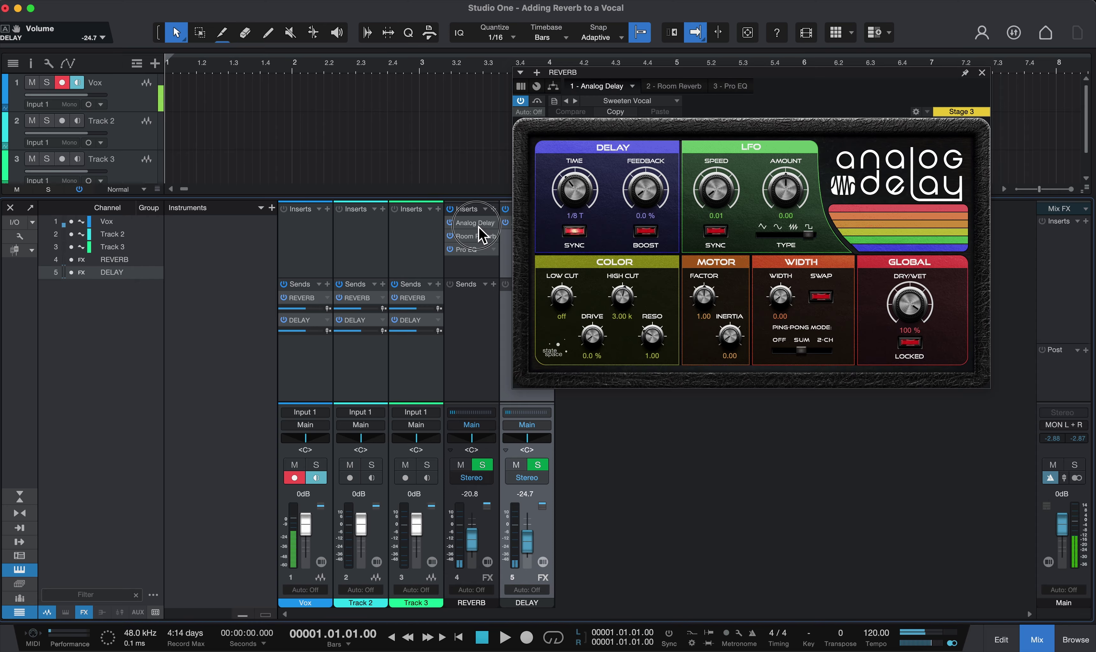
pyautogui.click(483, 224)
# Lower the DELAY channel's fader fully to -∞ and set the REVERB channel's fader to -19.5 dB.
pyautogui.moveTo(543, 533); pyautogui.dragTo(533, 579)
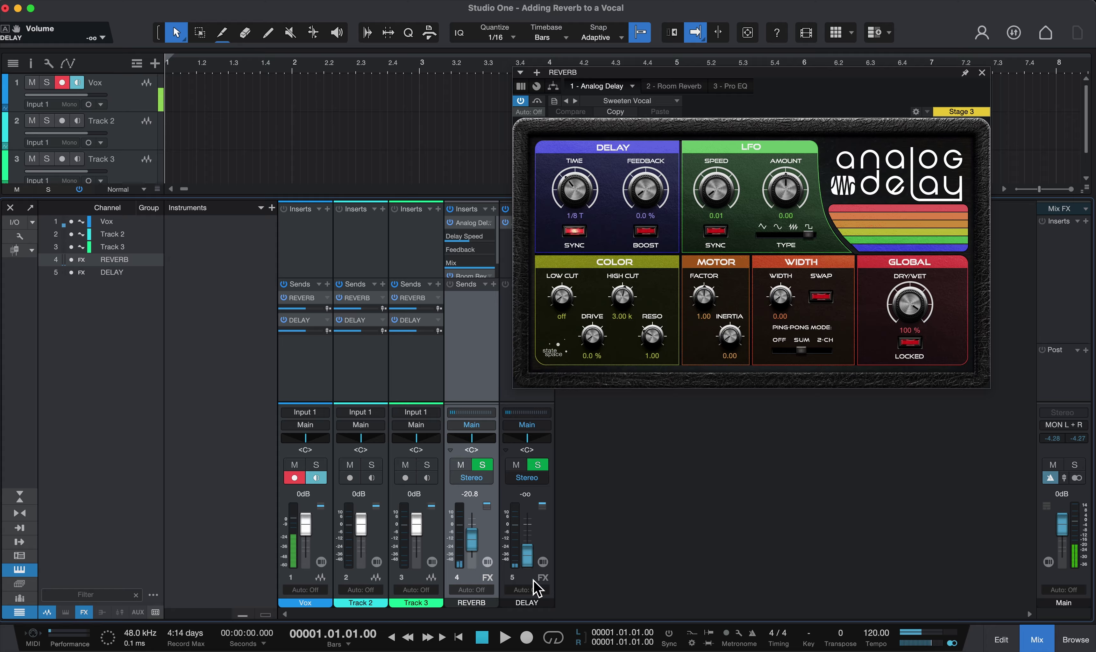
pyautogui.moveTo(474, 550); pyautogui.dragTo(473, 559)
# Rename the REVERB channel as REV DELAY and close the Analog Delay window.
pyautogui.doubleClick(470, 603)
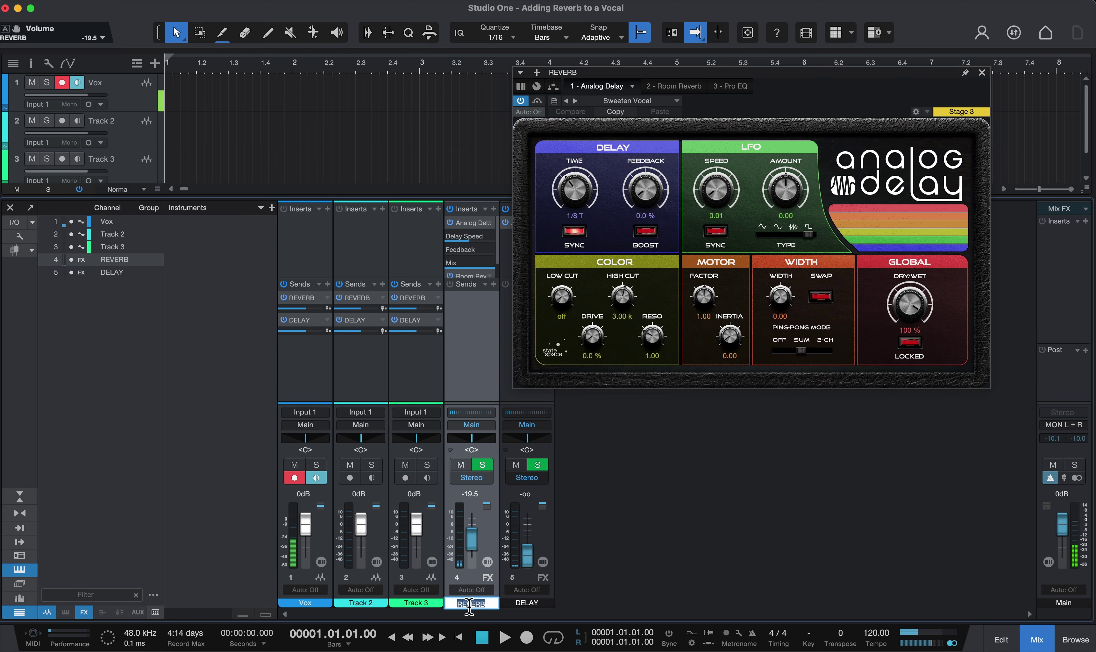
pyautogui.write('REV DELAY')
pyautogui.click(981, 73)
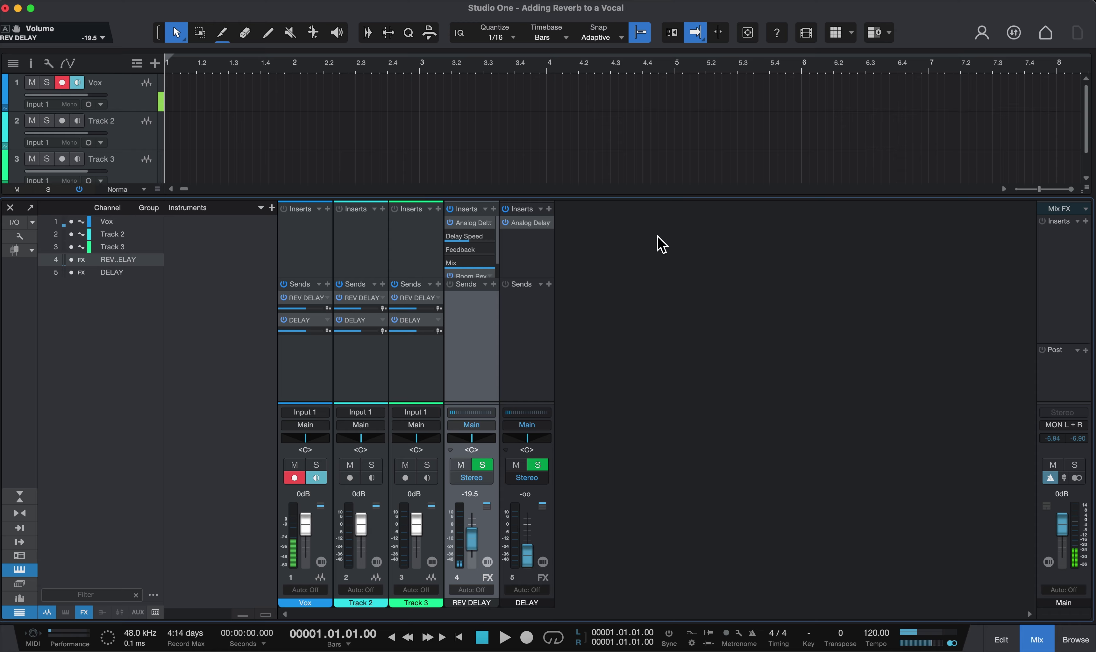